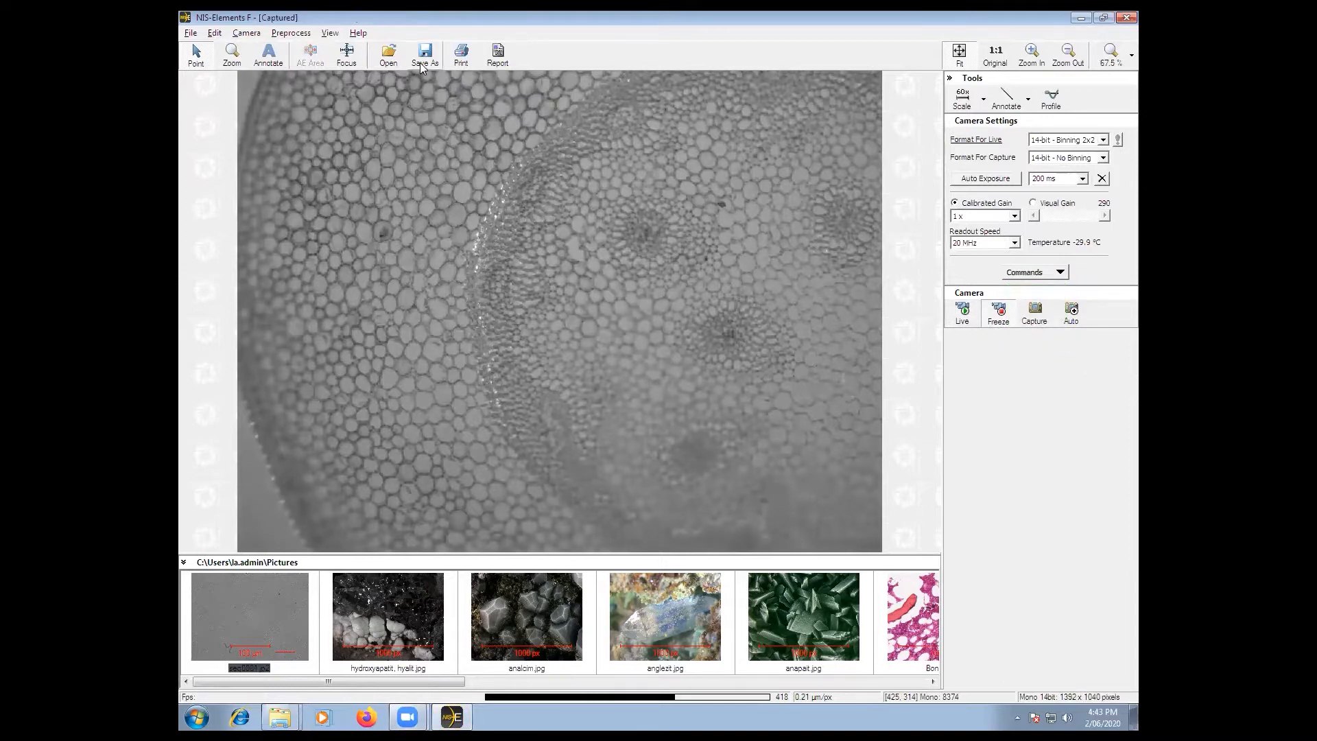
Step: Save the captured image as conva.tif in the personal folder under C:\Data, and auto-capture another image
click(424, 55)
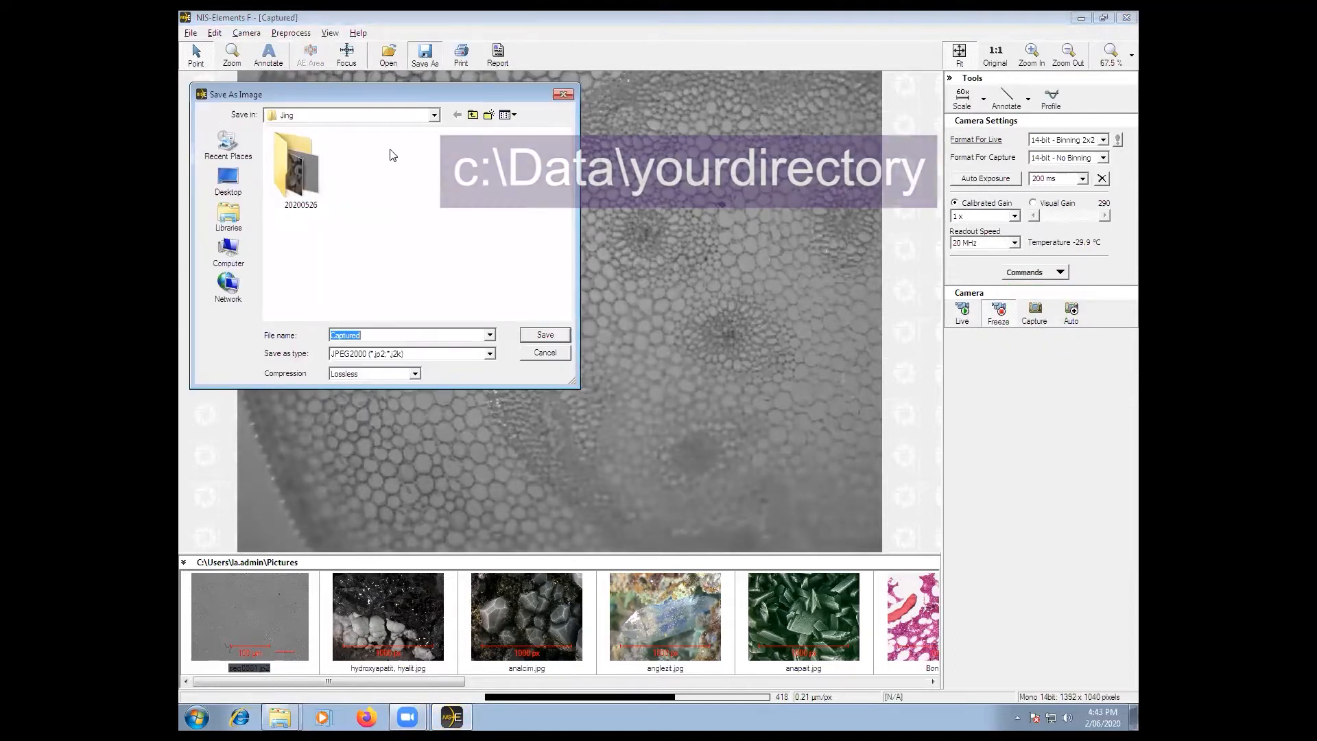
click(434, 115)
click(391, 196)
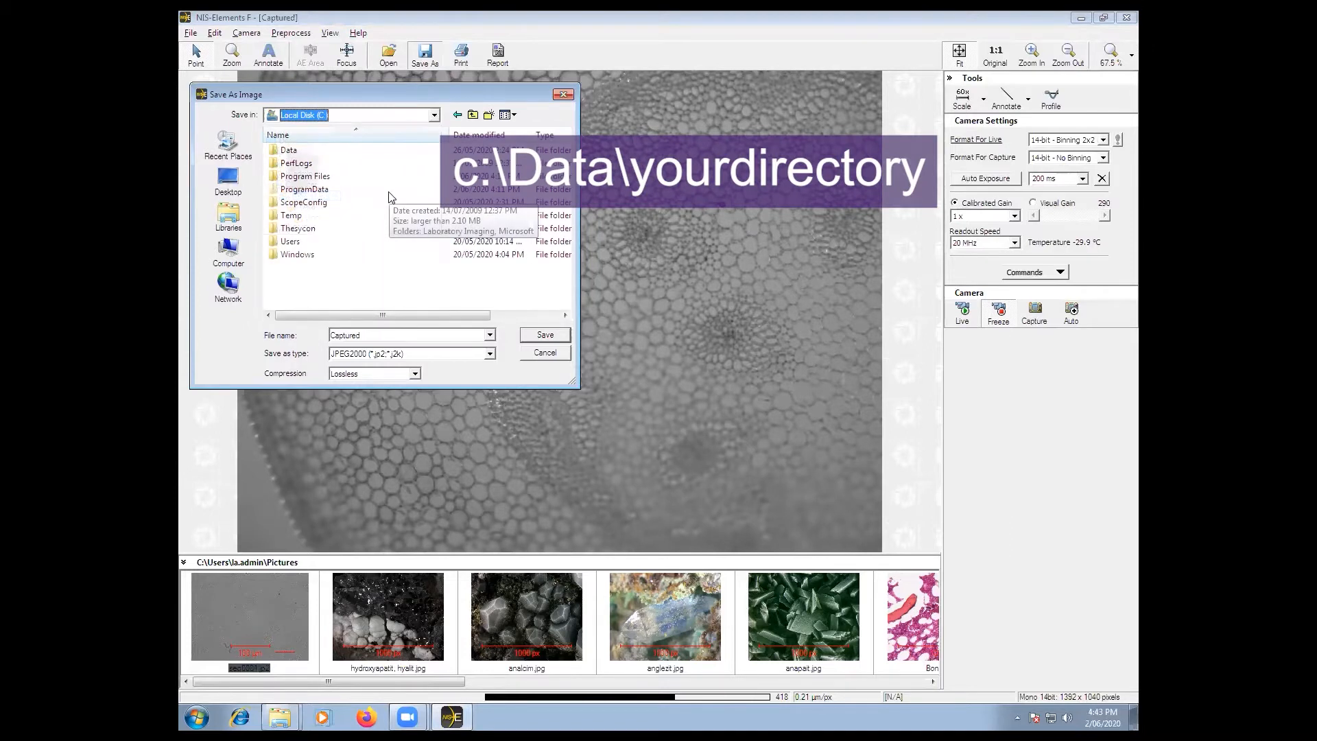
double_click(290, 151)
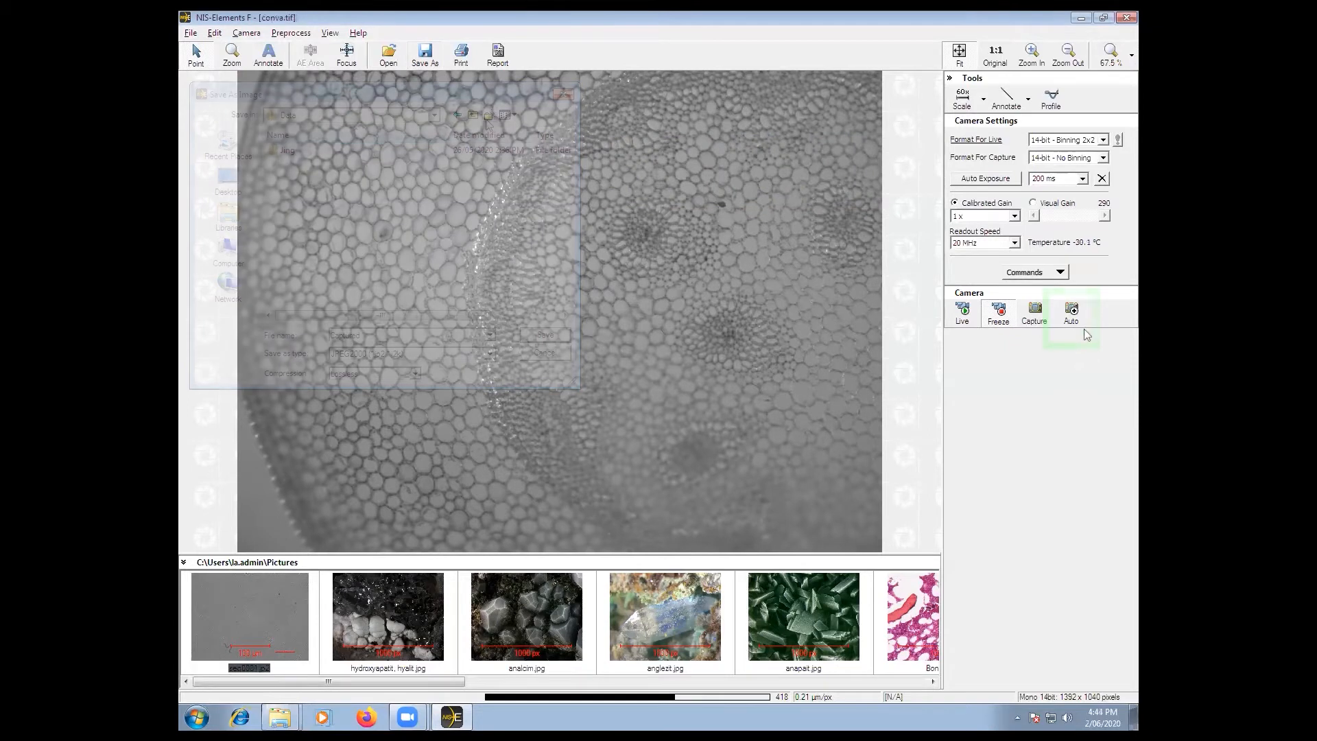
click(1079, 320)
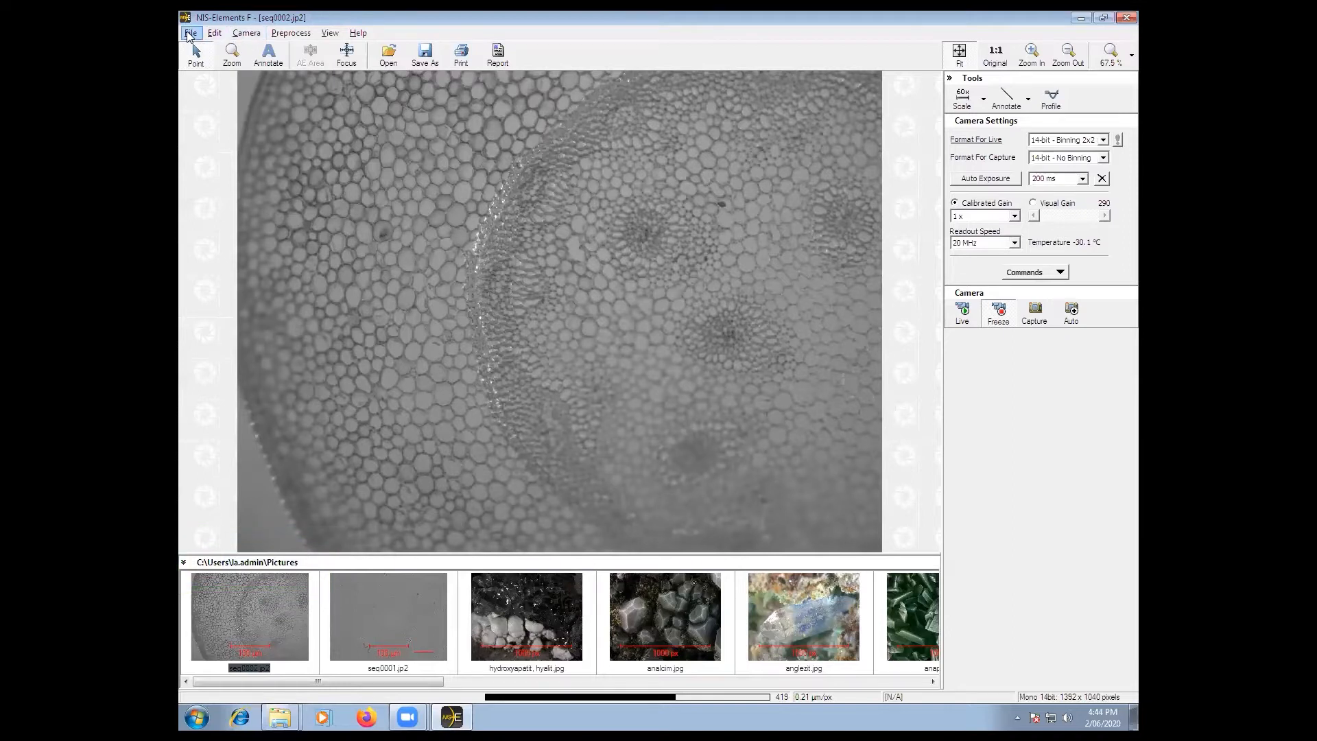
Step: Change the working folder in the program options to the personal folder inside C:\Data
click(213, 33)
click(218, 186)
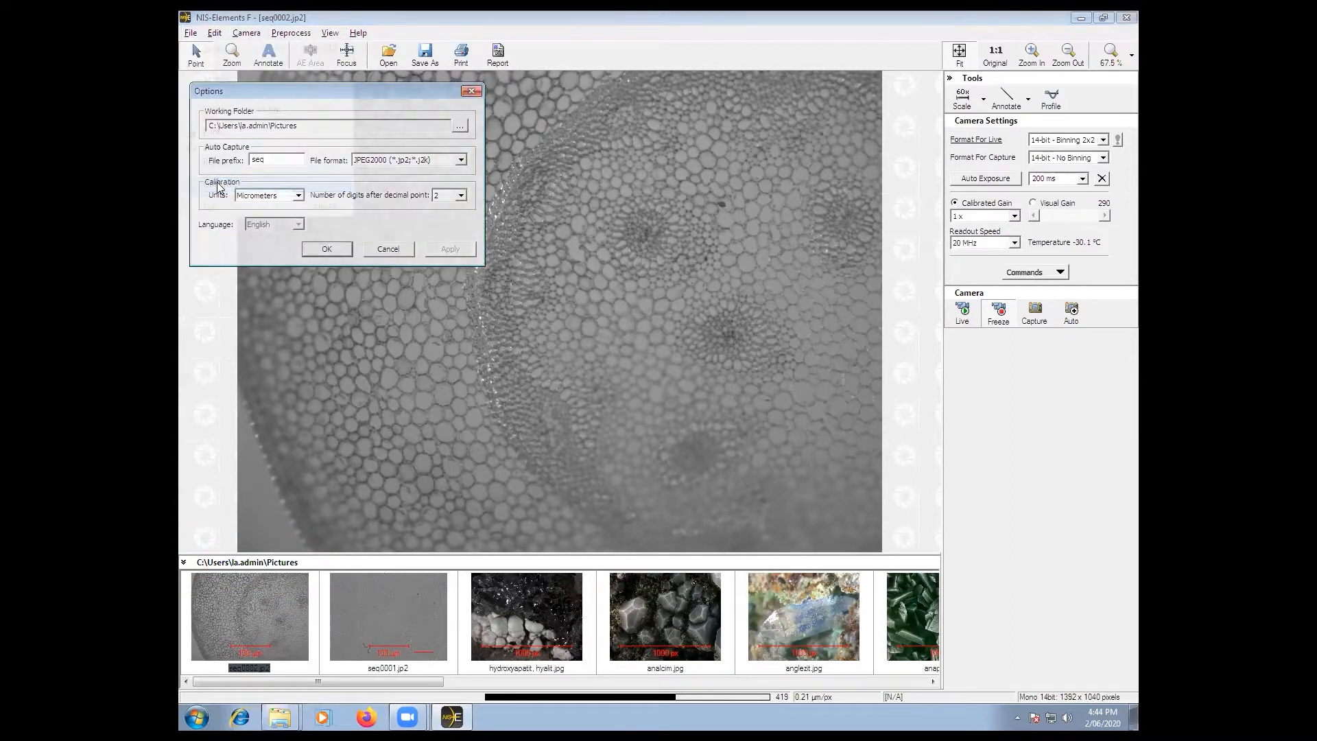
click(461, 127)
drag(411, 213, 403, 278)
click(228, 293)
click(277, 234)
scroll(276, 268, down, 1)
click(274, 281)
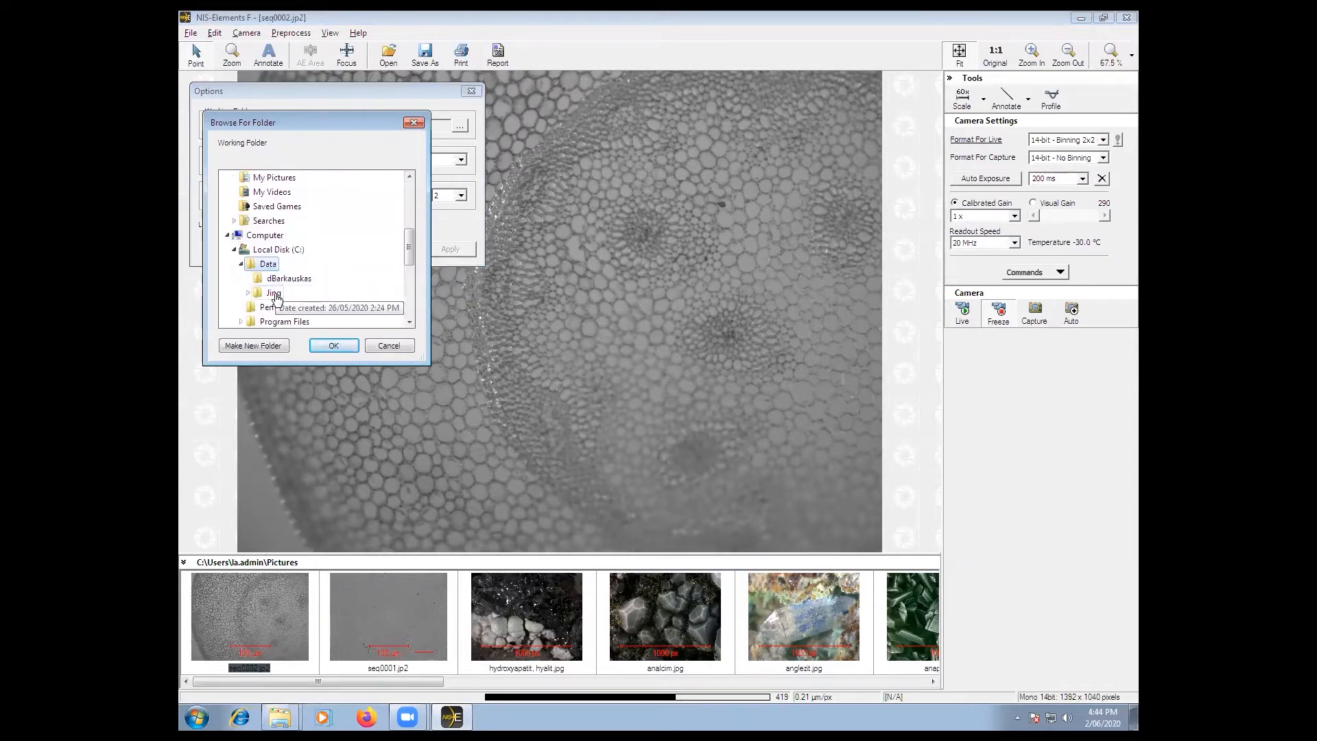
click(277, 280)
click(333, 342)
Step: Set the auto-capture file format to Tagged Image Format and the file prefix to exp001, applying the options
click(461, 160)
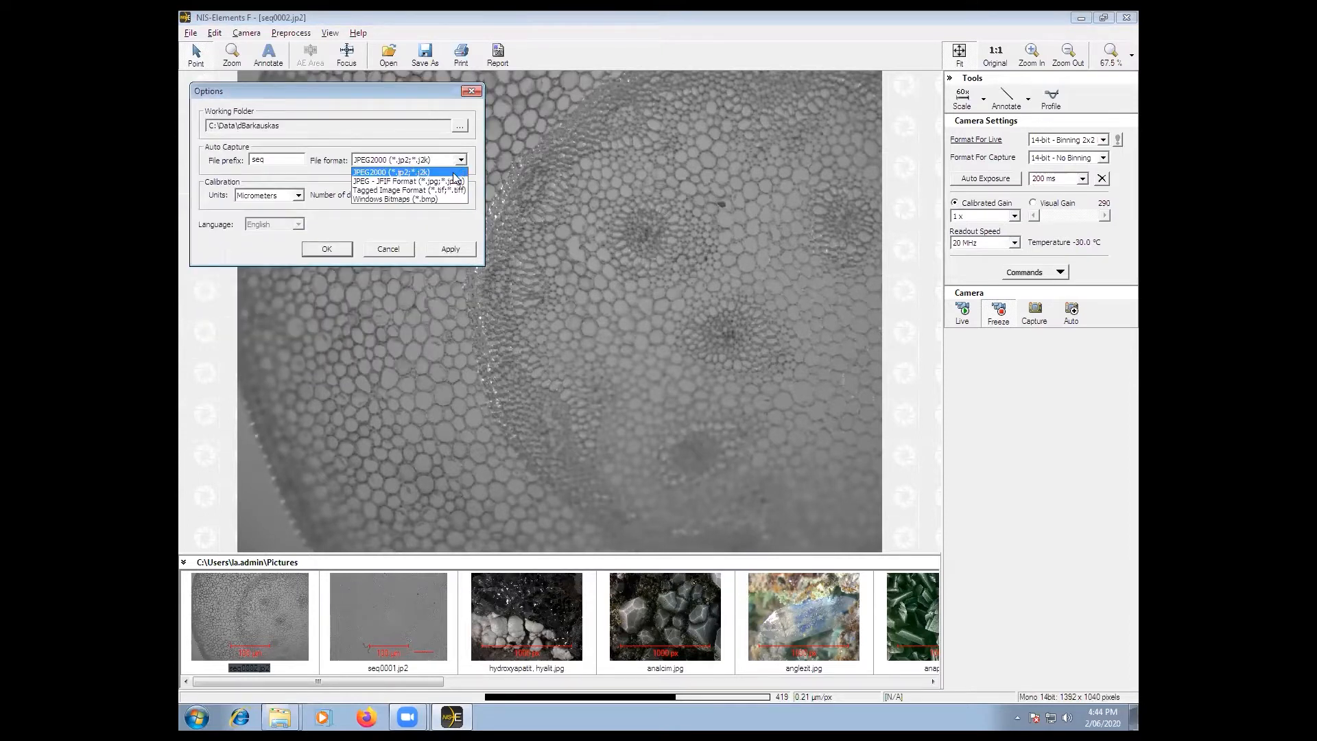
click(454, 182)
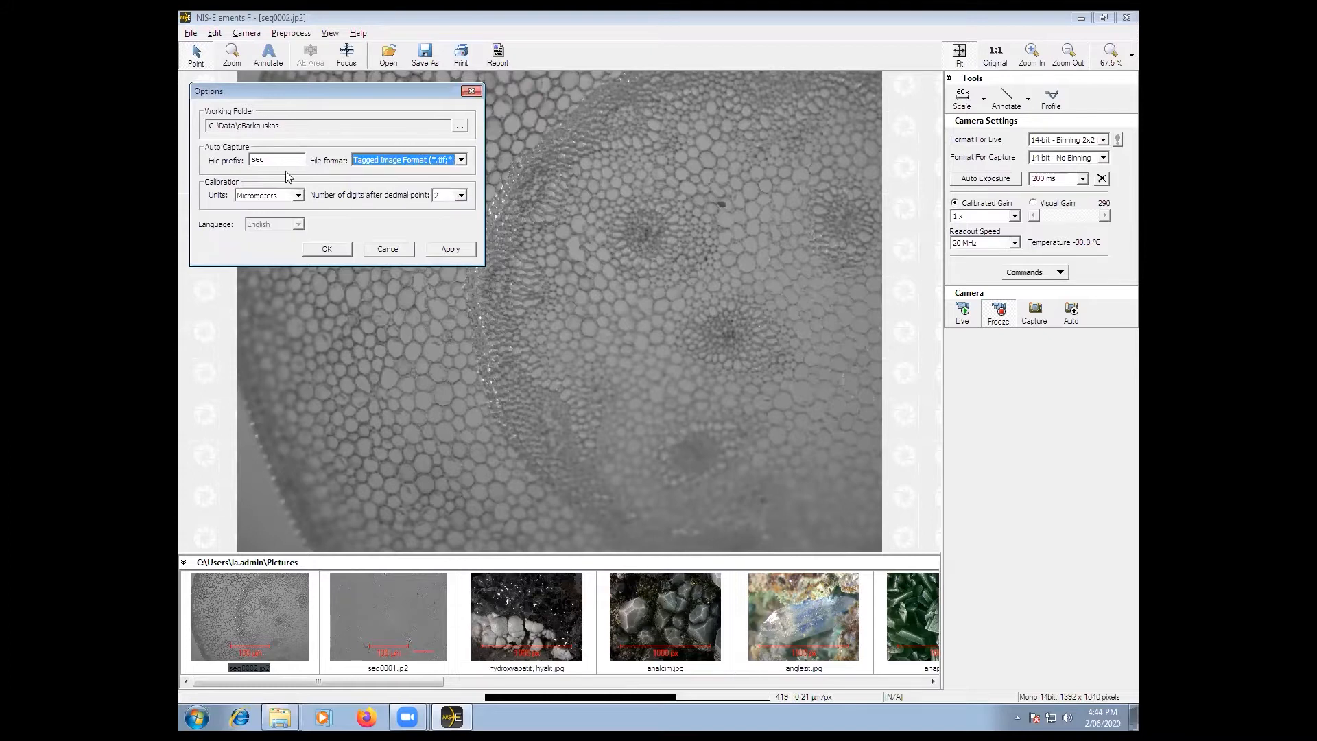
double_click(268, 163)
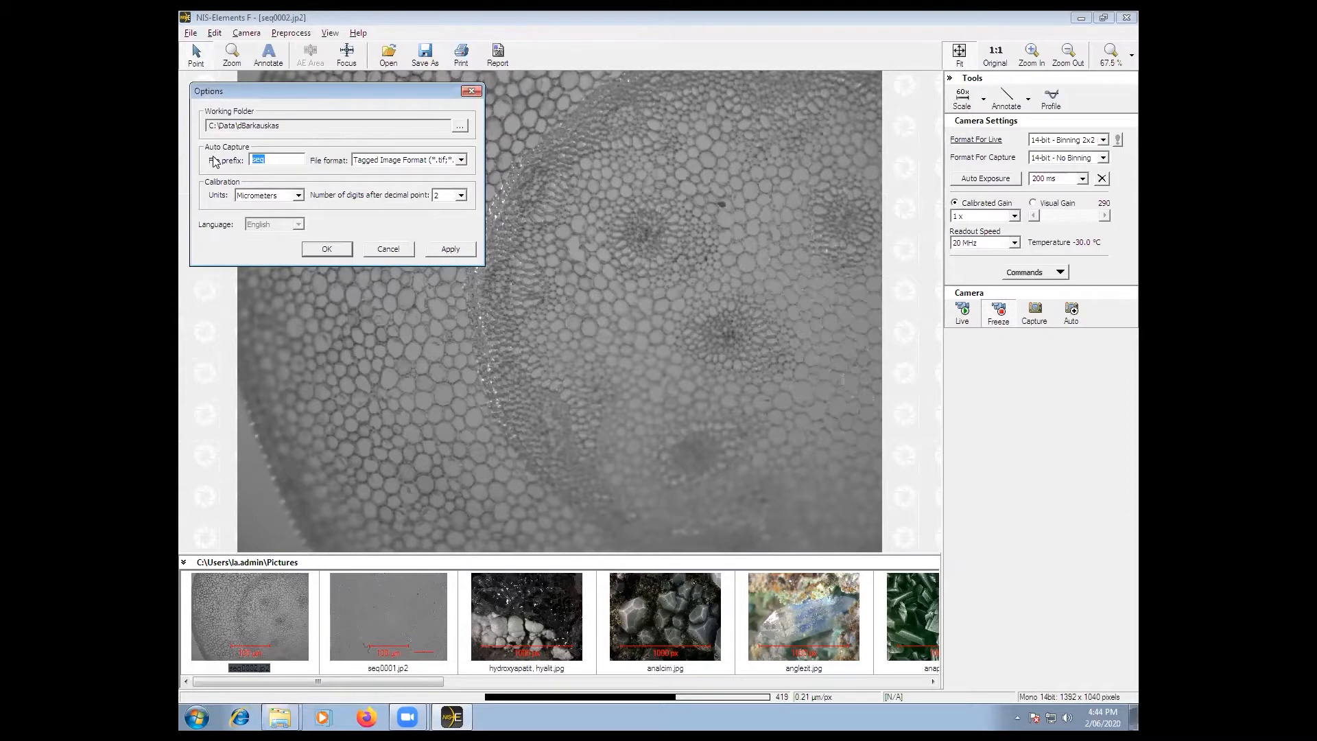
text(exp001)
click(469, 253)
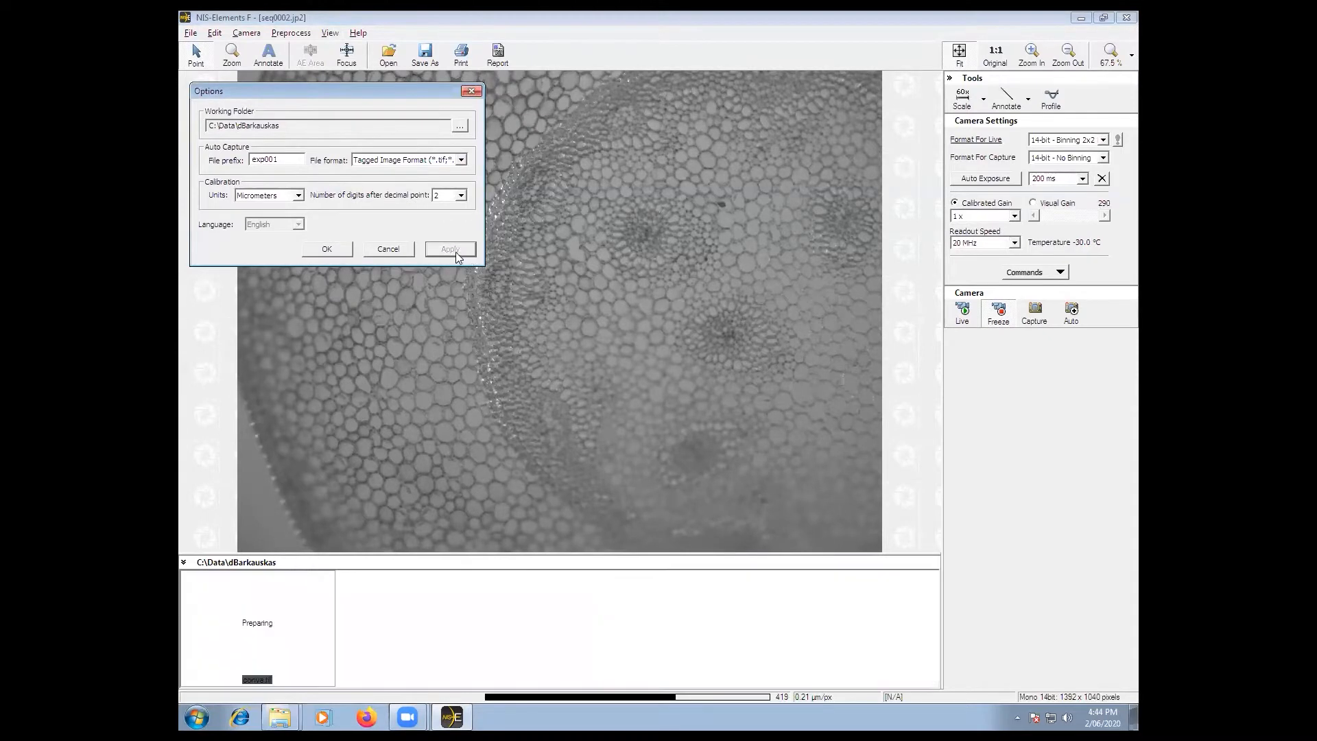
click(328, 249)
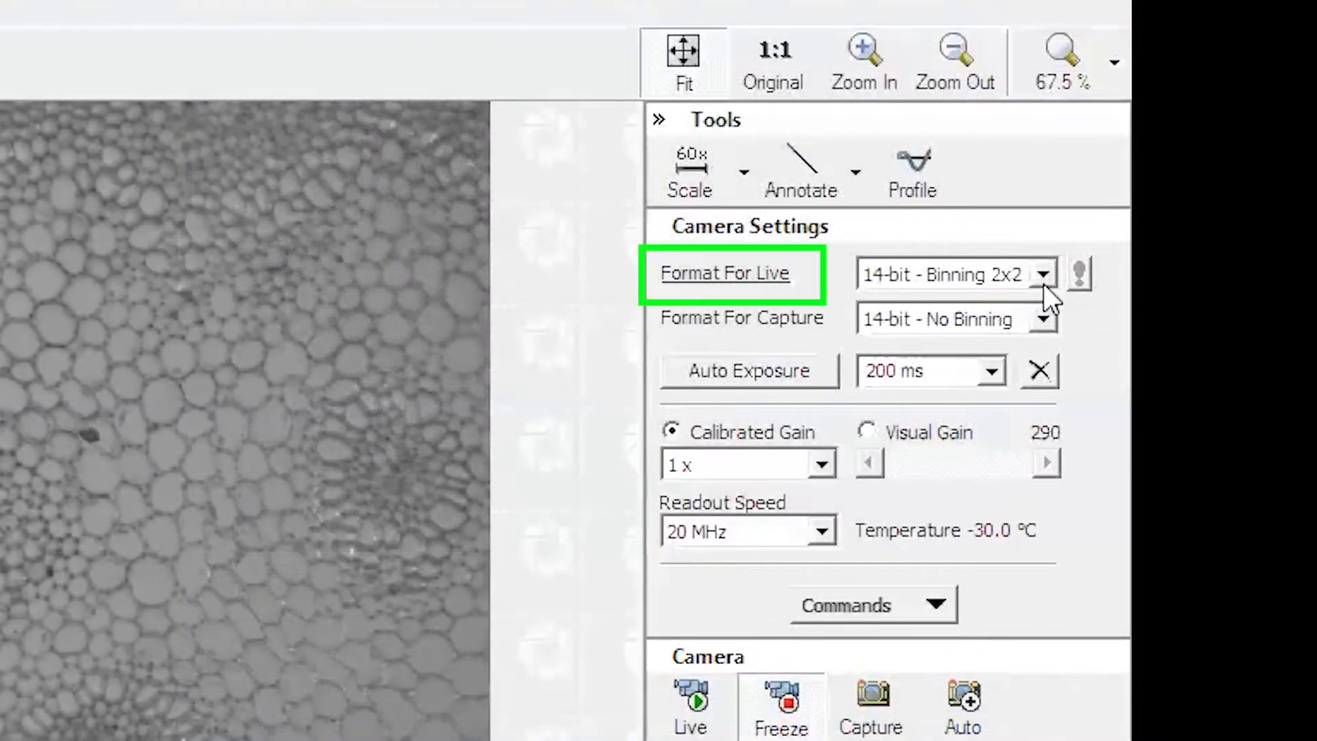
Step: Try live binning at 4x4 and 2x2, settle on 14-bit - Binning 3x3 for live and 14-bit - No Binning for capture
click(1043, 275)
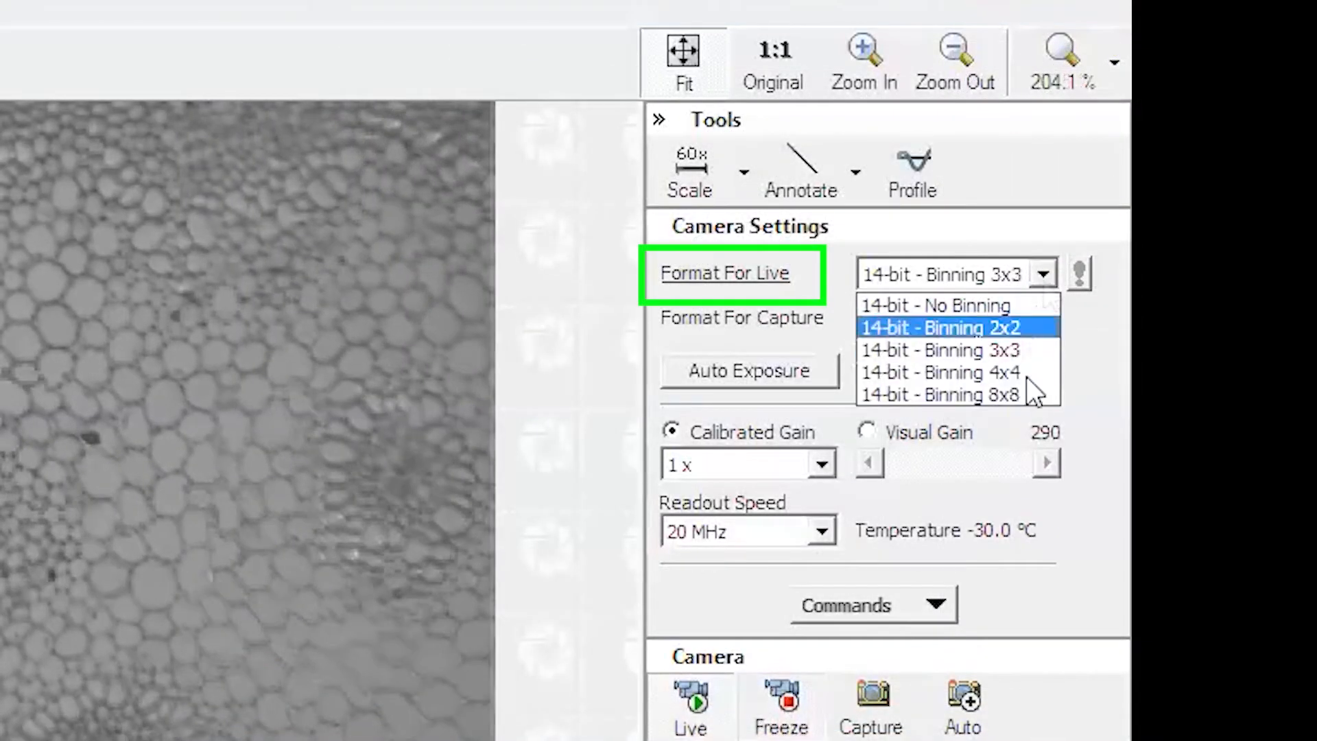
click(1026, 370)
click(1043, 275)
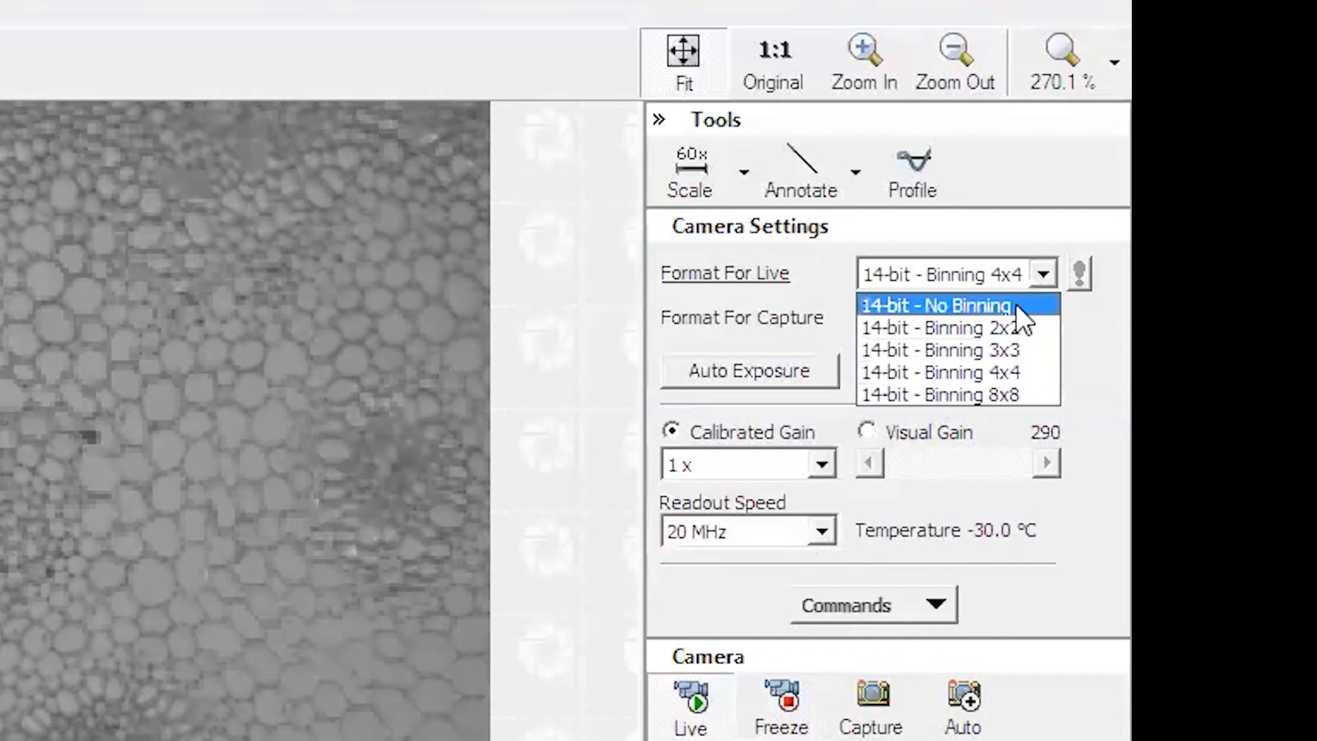
click(1012, 322)
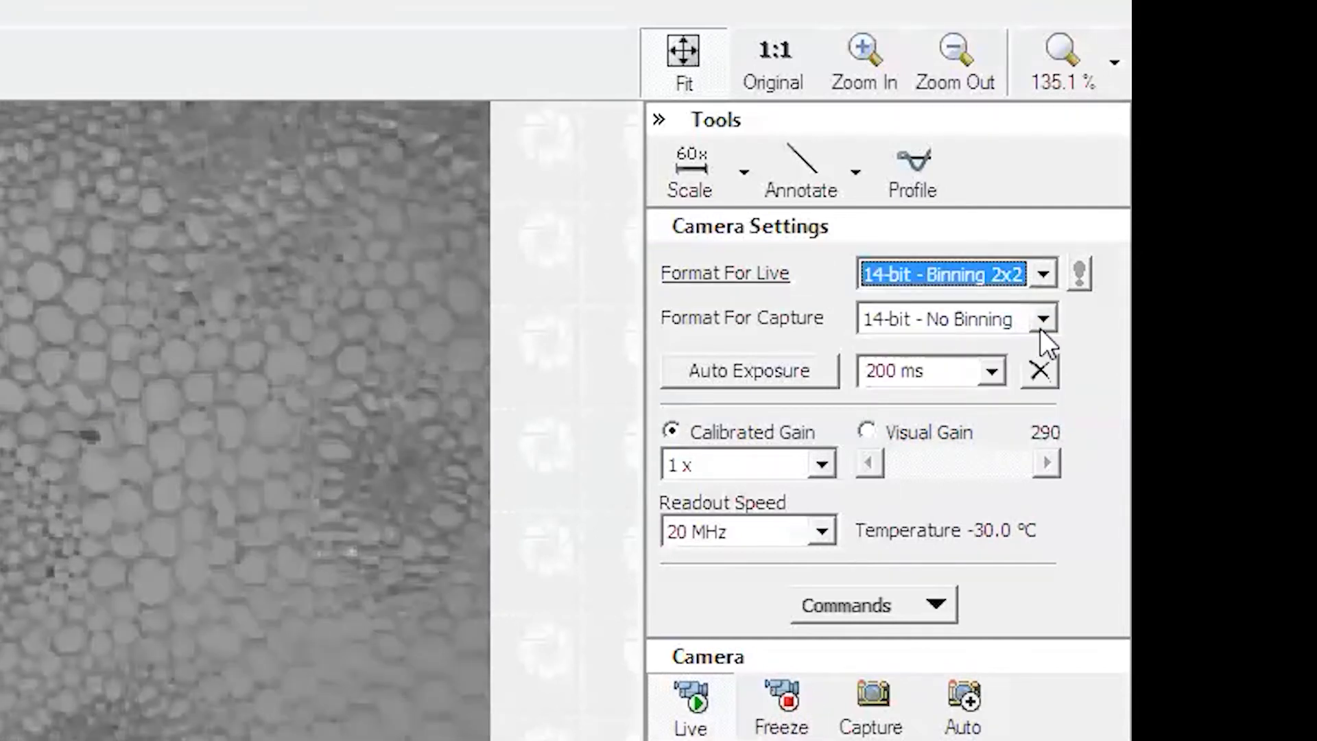
click(1040, 285)
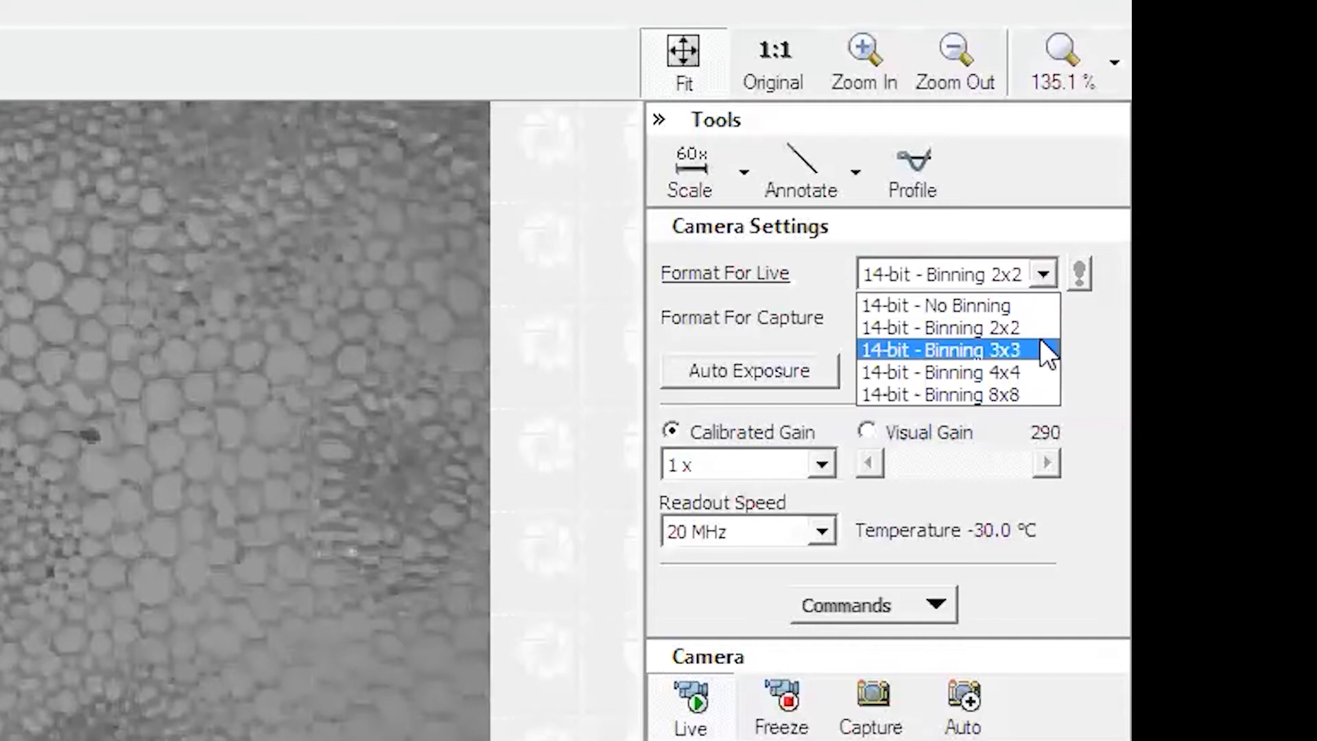
click(1039, 343)
click(1043, 320)
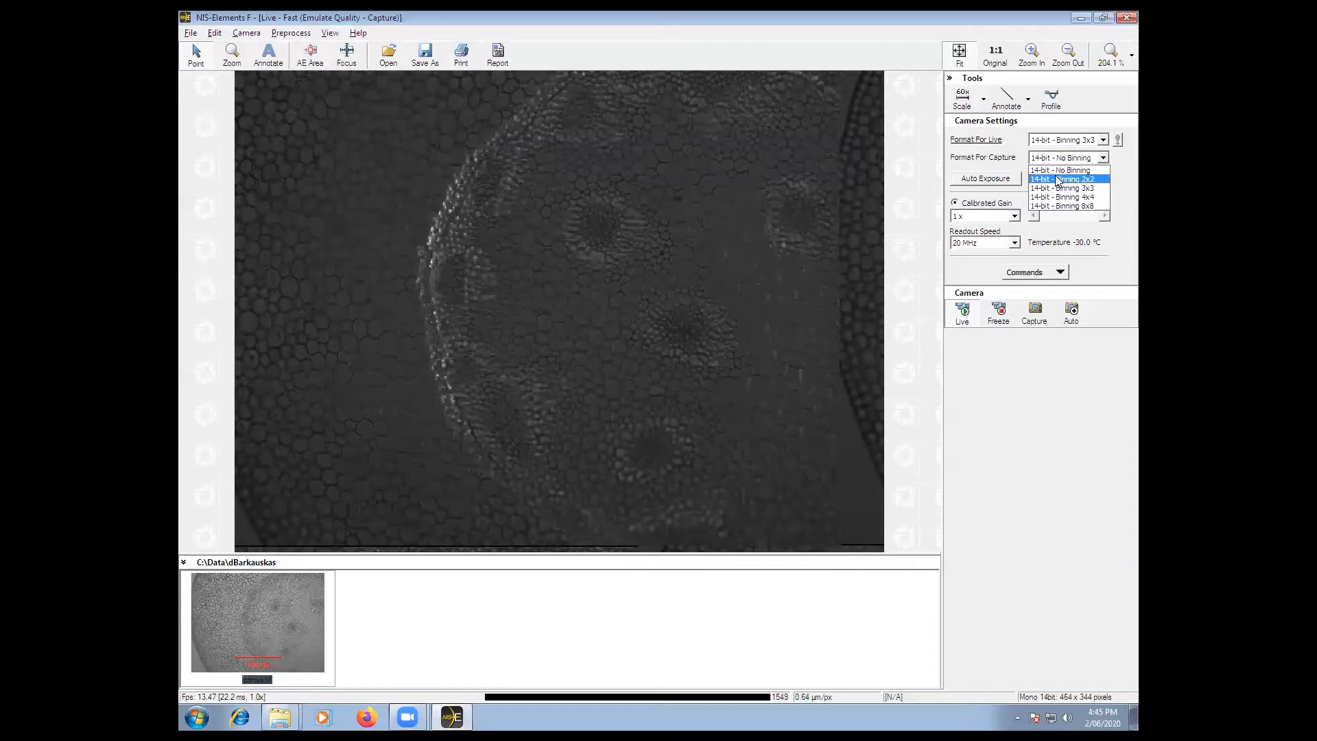
click(1058, 180)
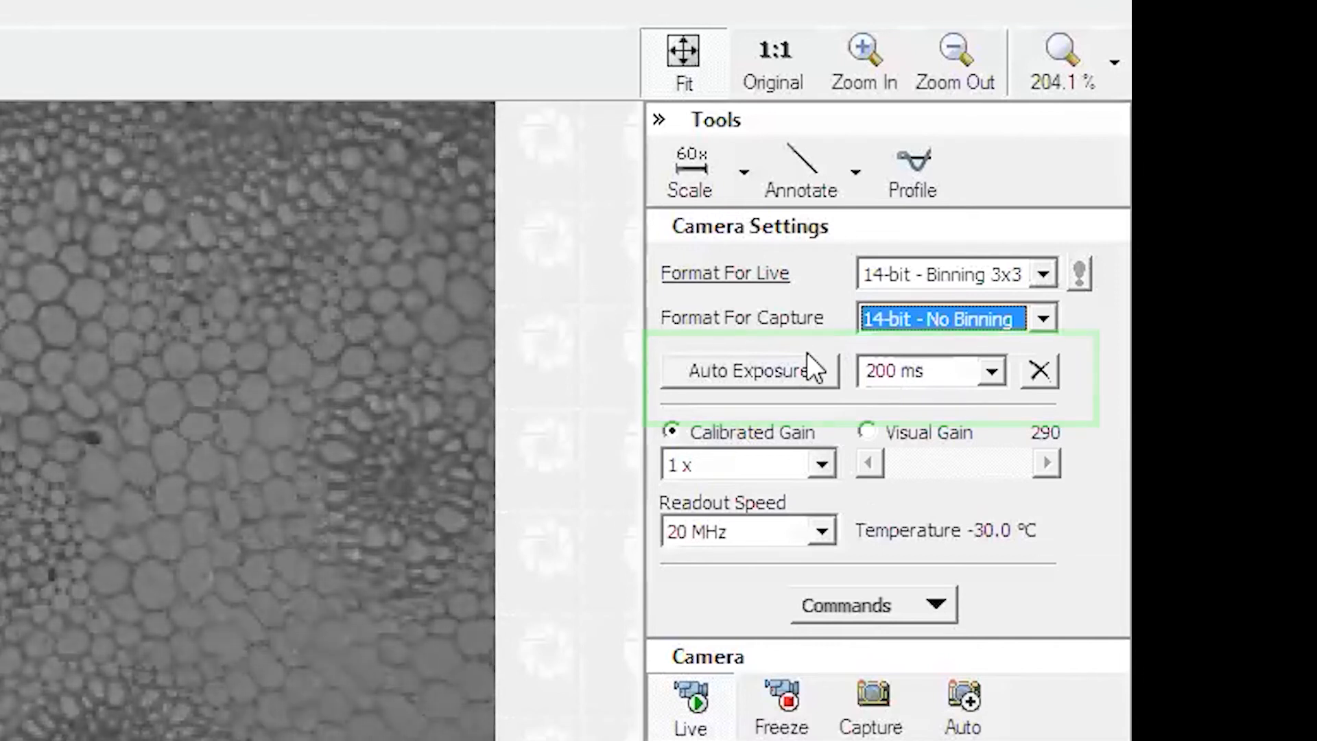
Step: Set the camera exposure time to 60 ms
click(991, 370)
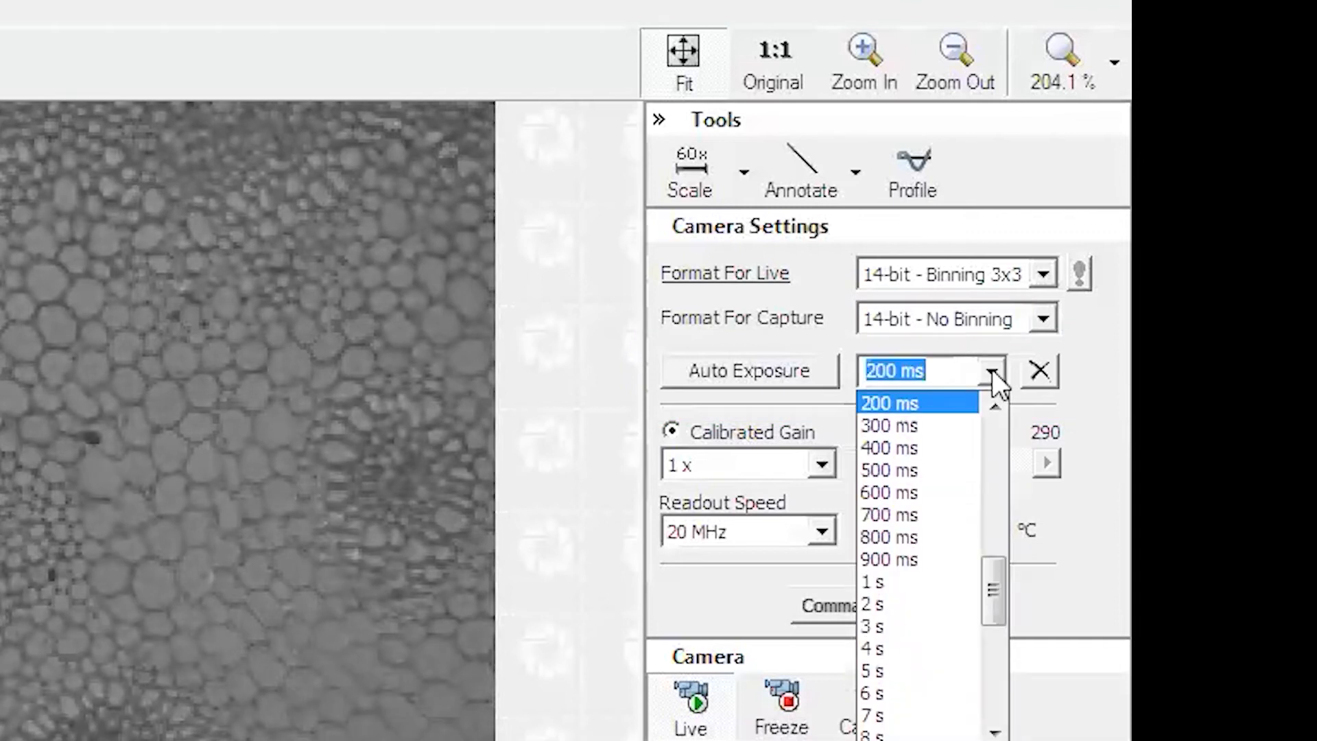
click(995, 404)
click(994, 405)
click(995, 404)
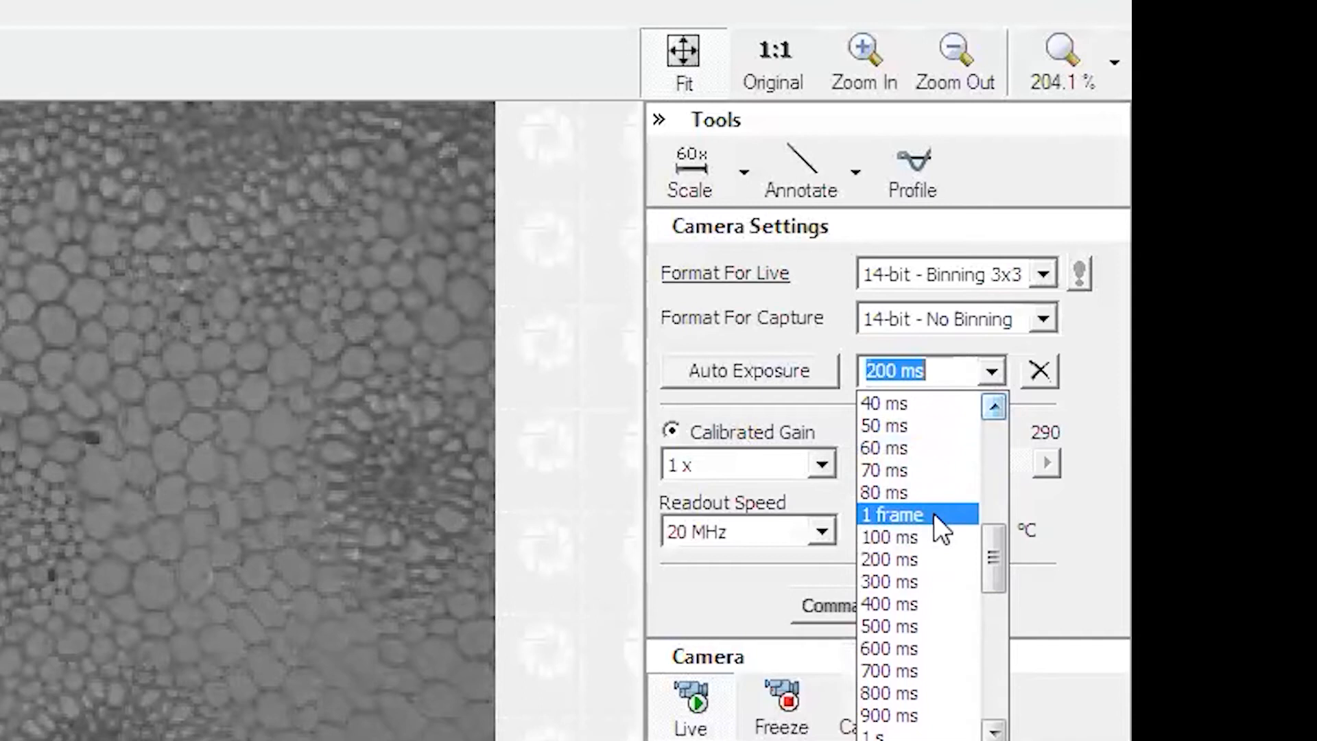
click(941, 446)
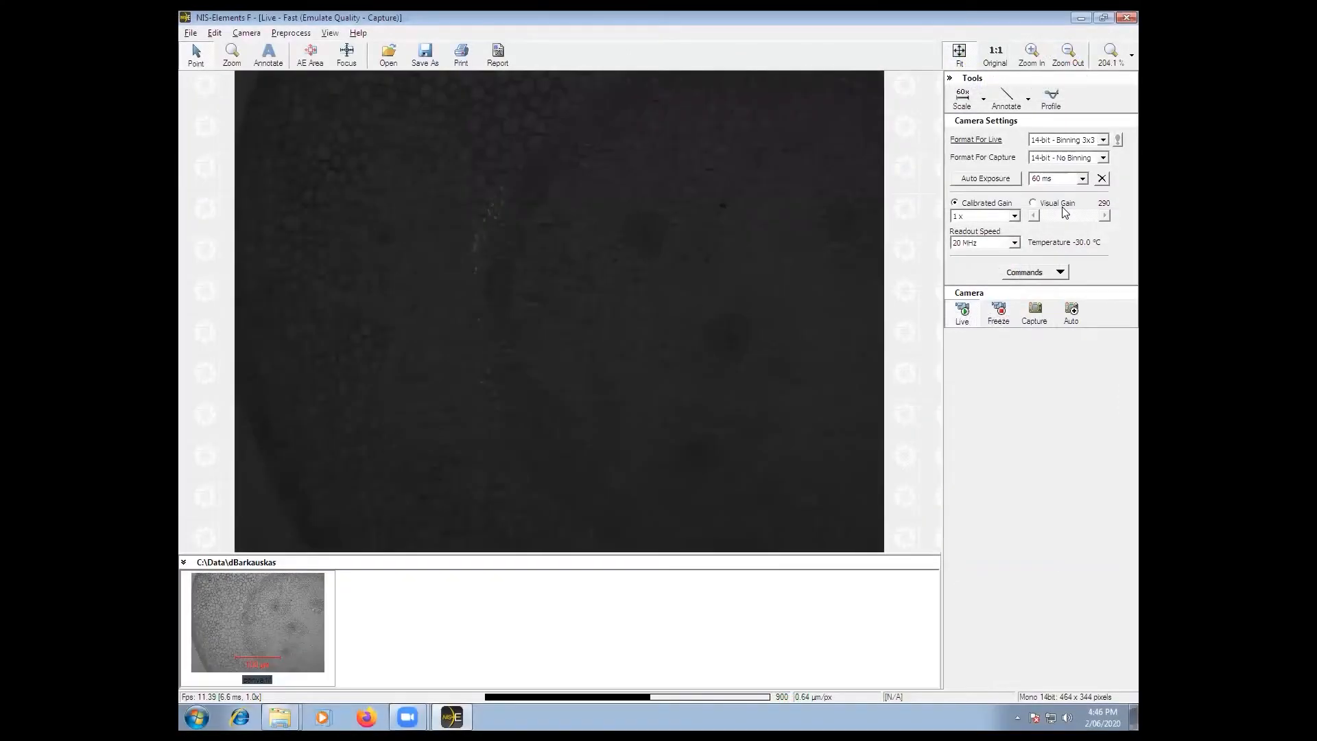
Step: Raise the exposure time stepwise through 1 frame, 100 ms and 200 ms to 300 ms
click(1082, 178)
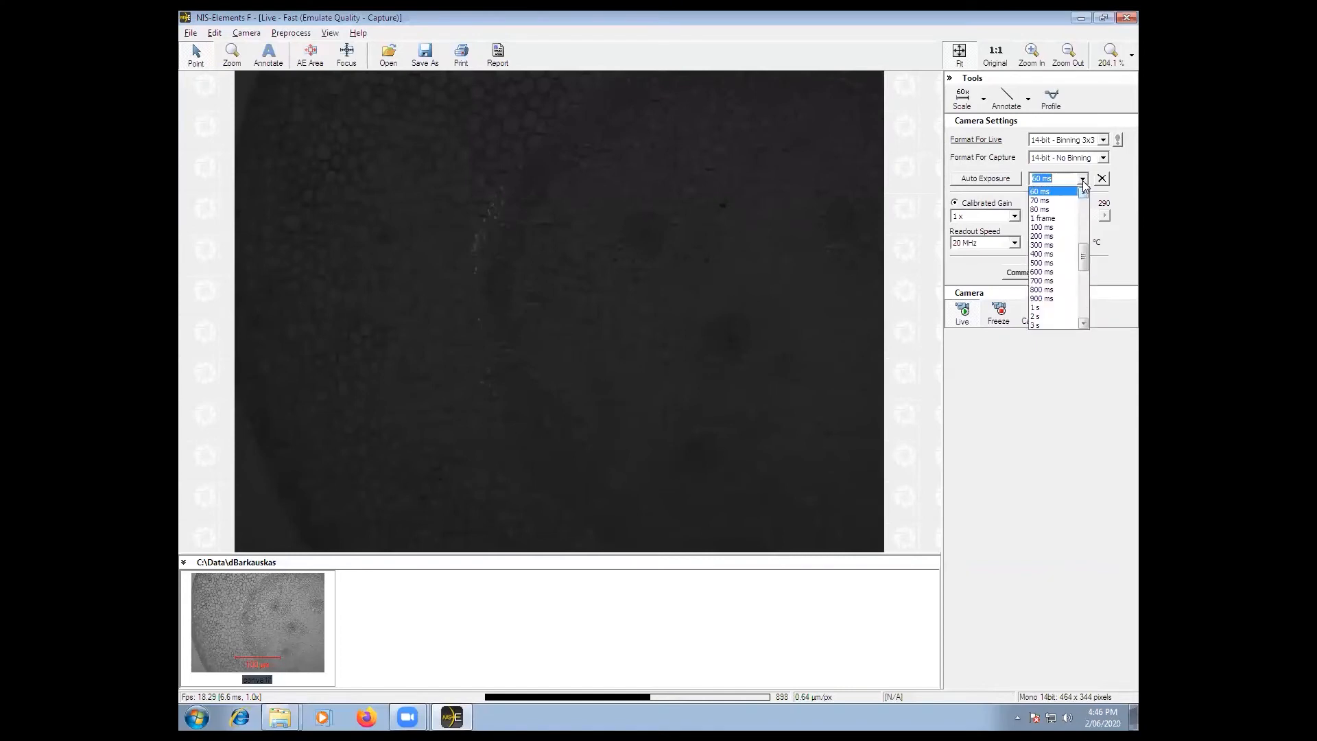
click(1072, 218)
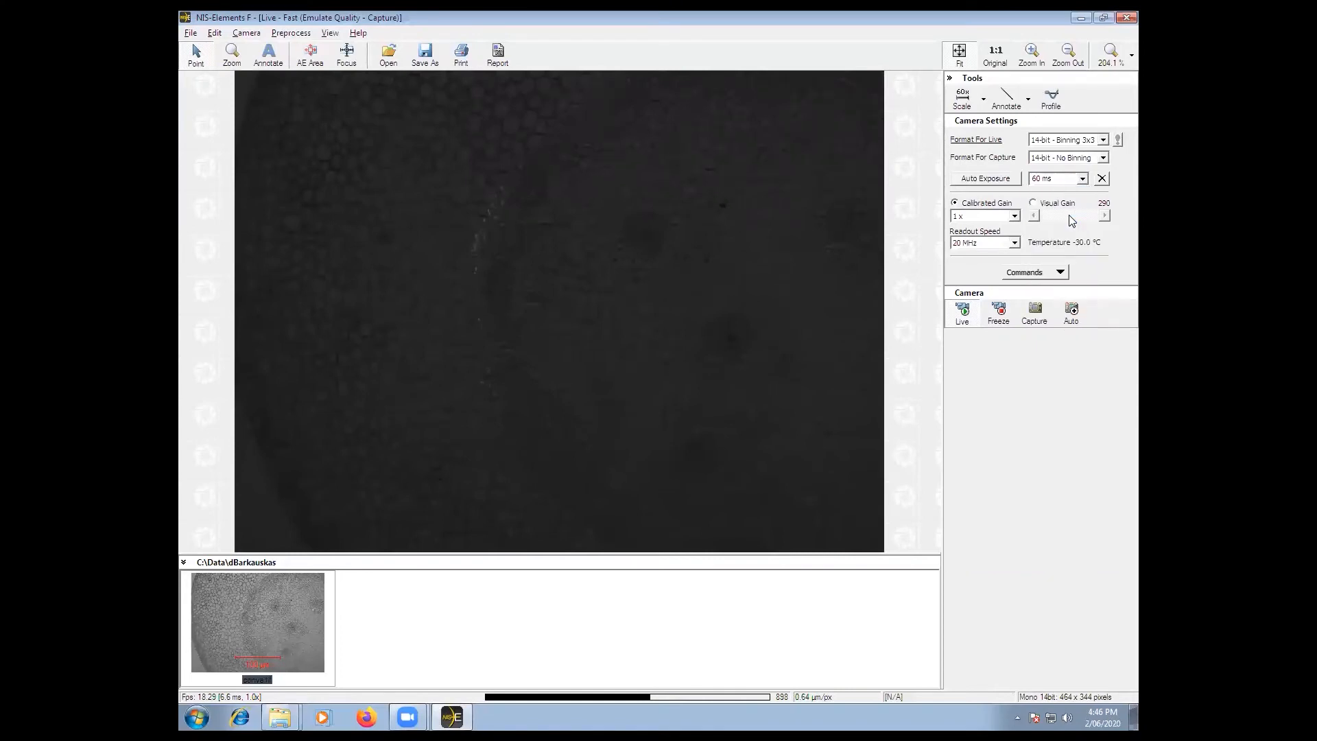
click(1082, 179)
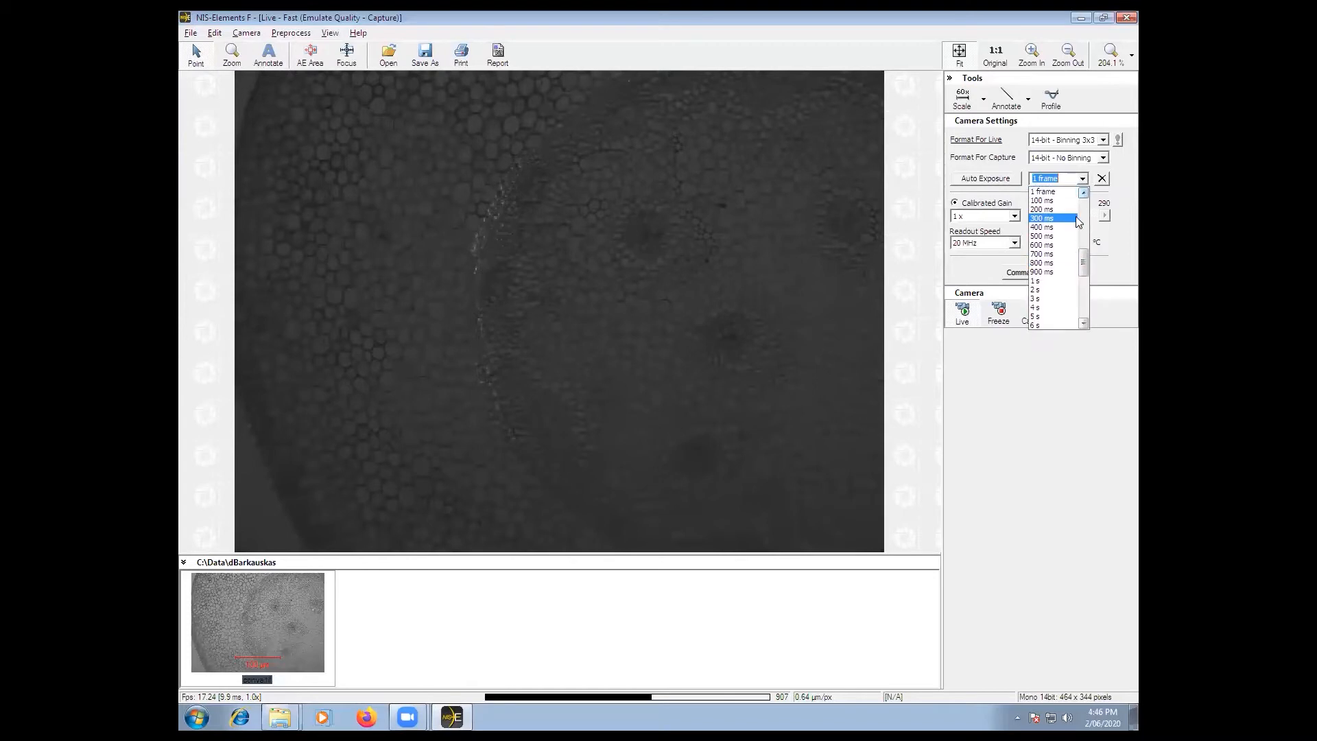
click(1074, 200)
click(1082, 178)
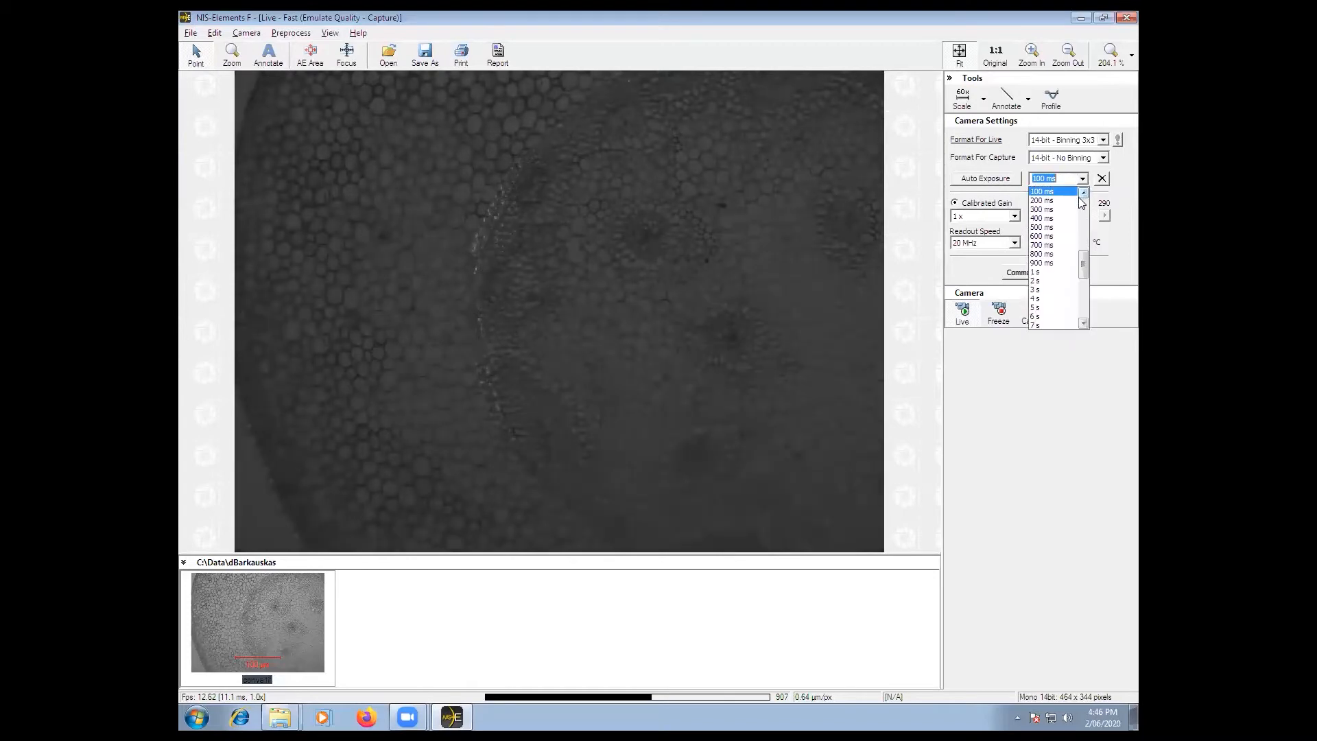
click(1074, 200)
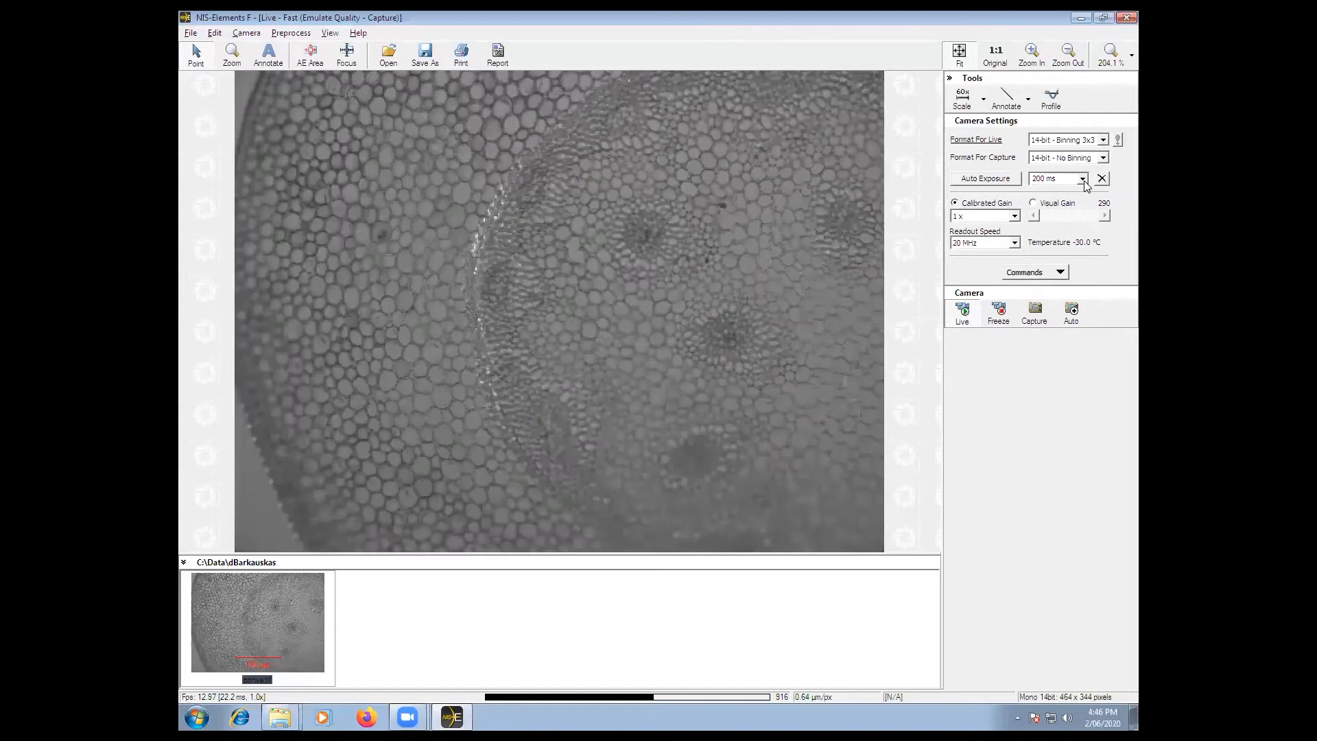
click(1083, 178)
click(1071, 196)
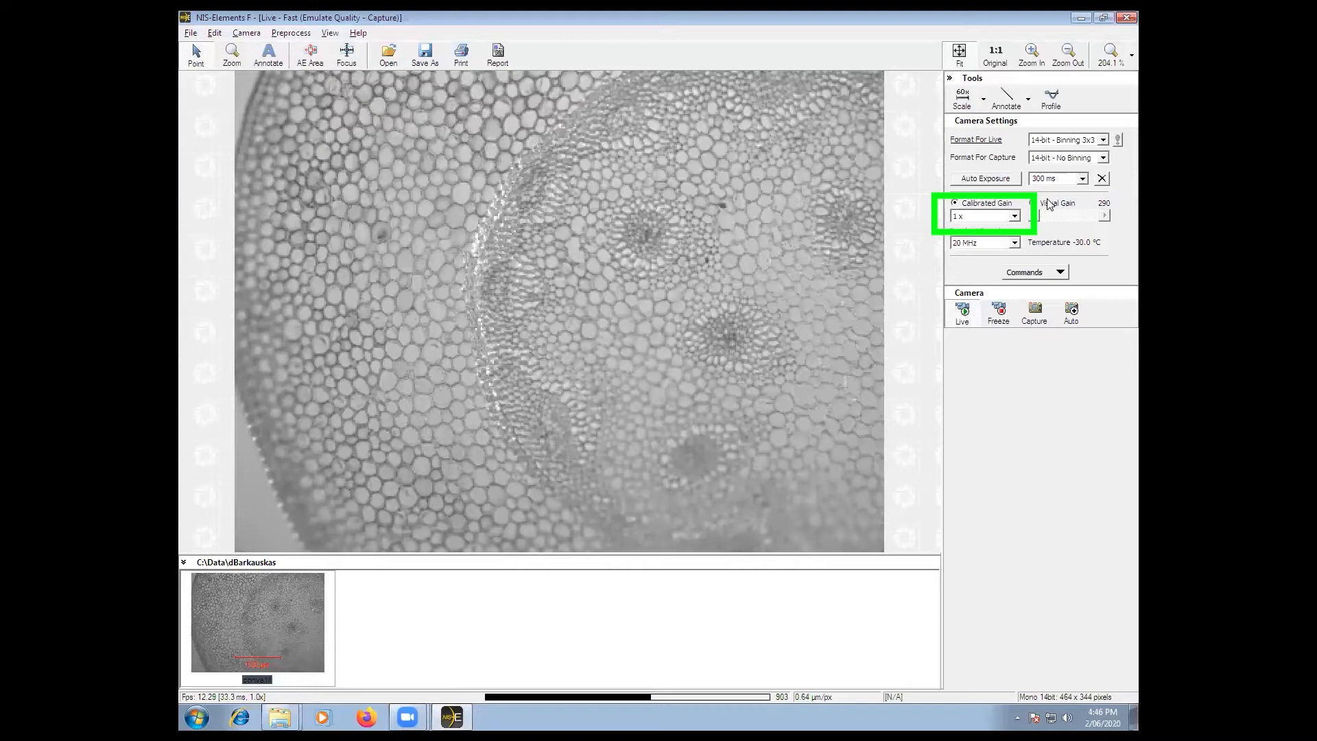
Step: Try calibrated gains of 1/2 x and 4 x, return to 1 x, and set the readout speed to 10 MHz
click(1017, 217)
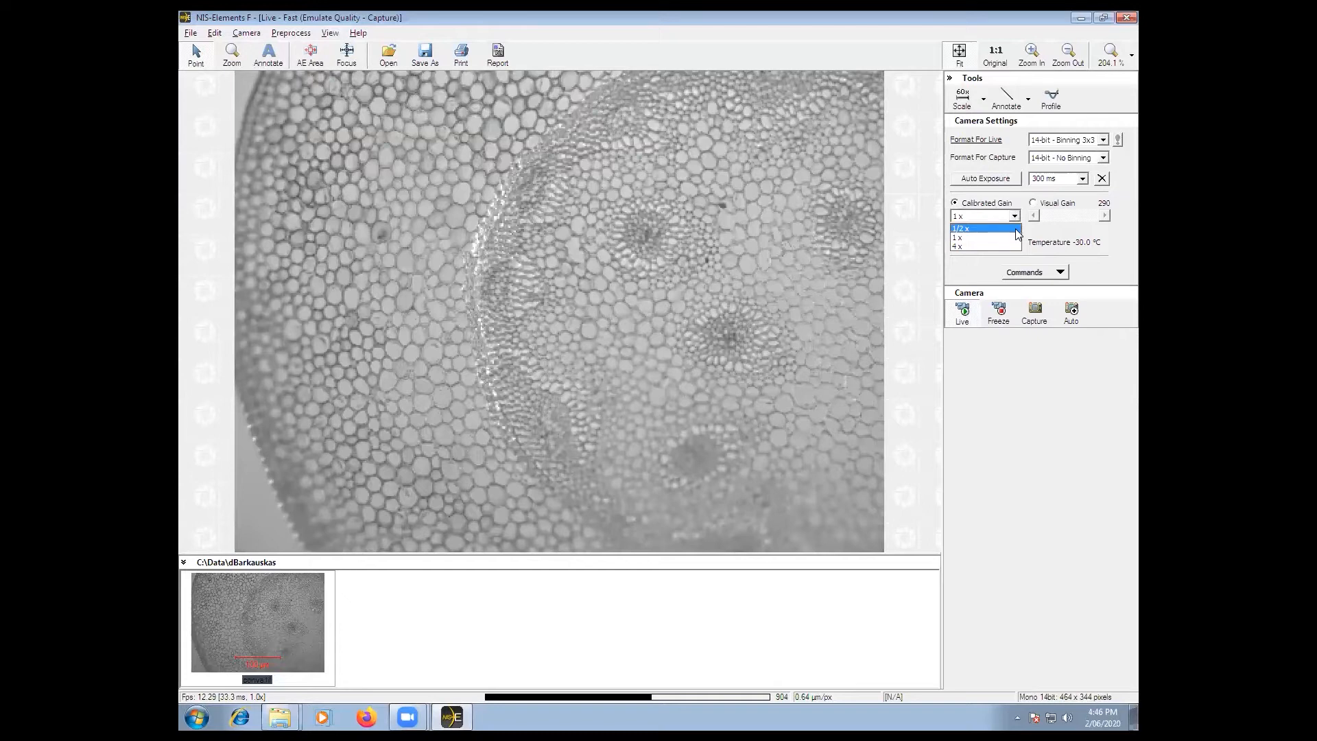
click(1015, 228)
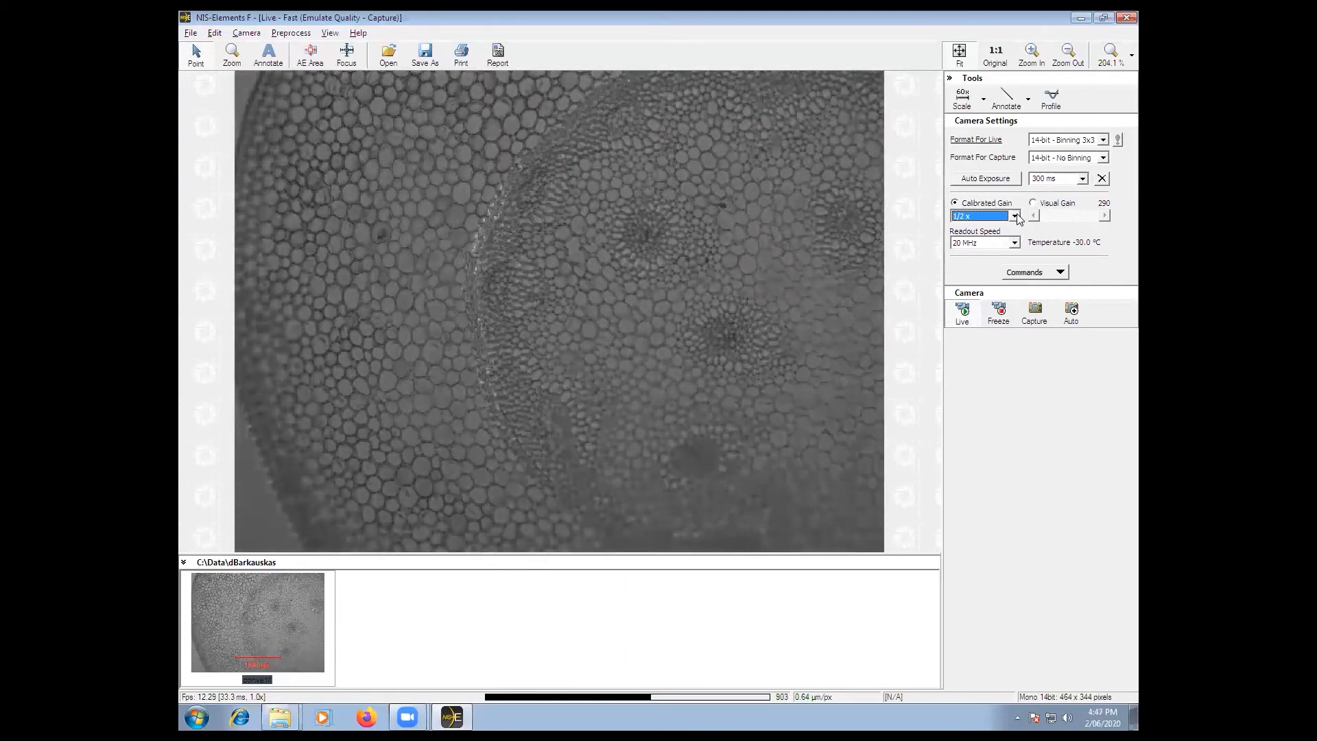
click(1015, 215)
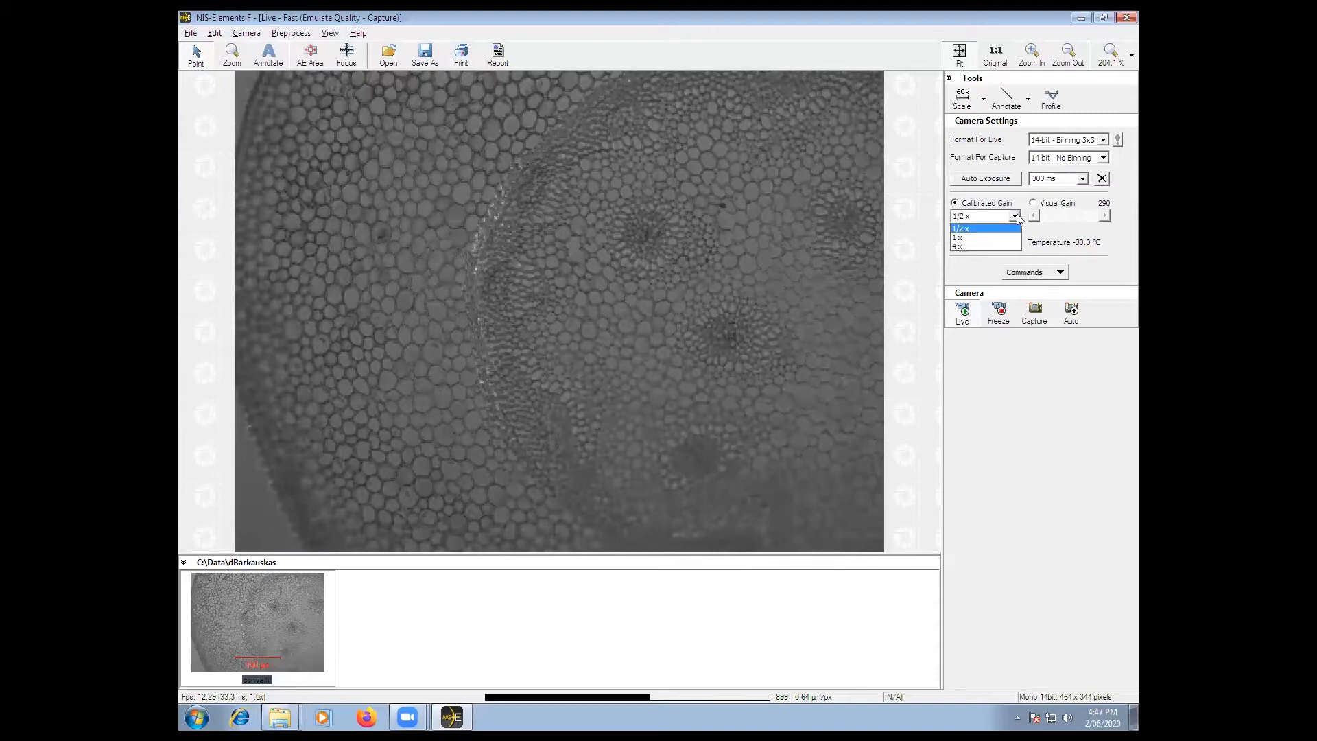
click(1008, 247)
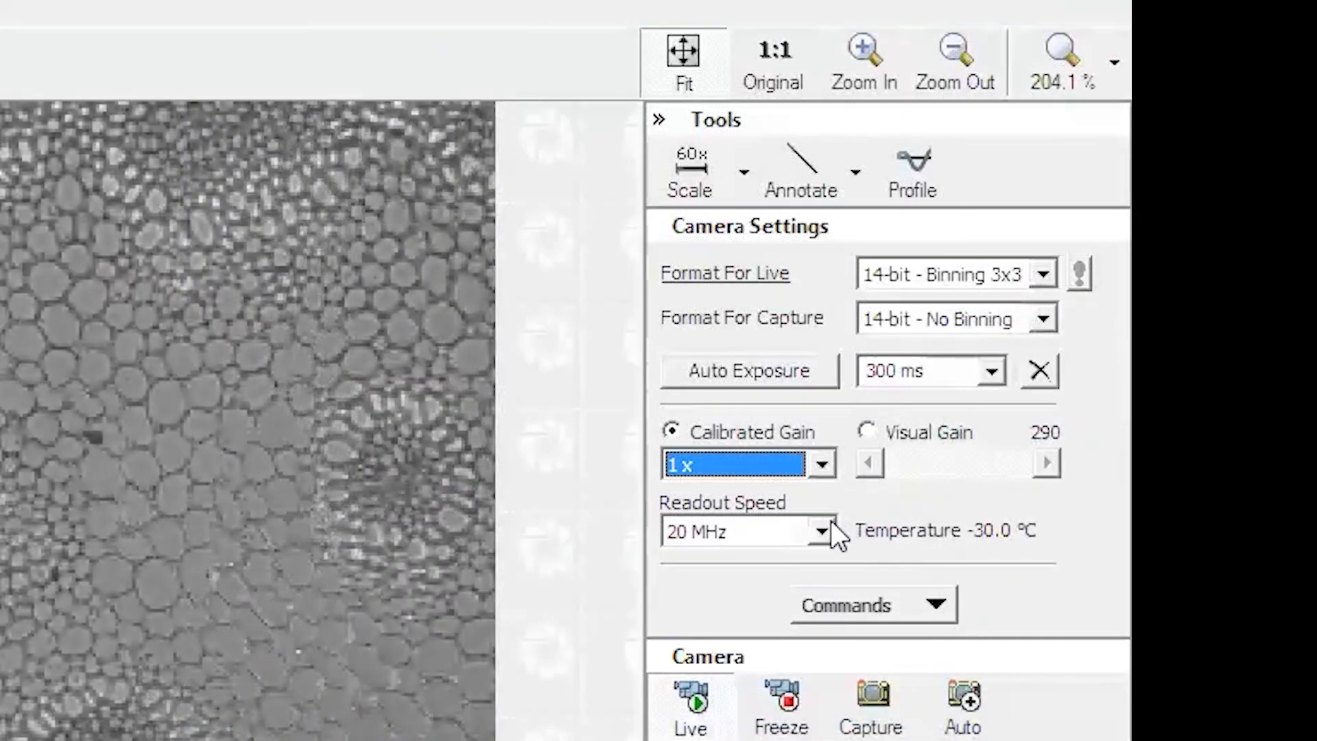
click(1013, 242)
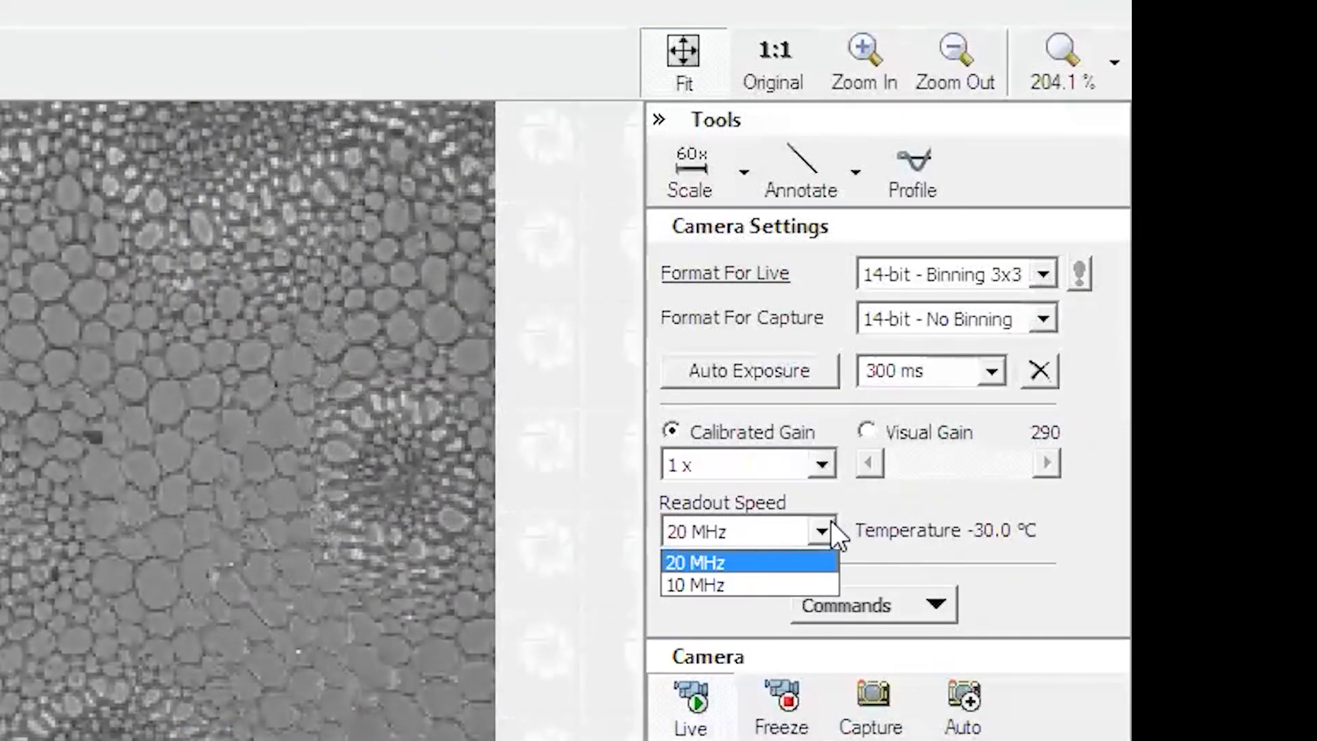
click(804, 576)
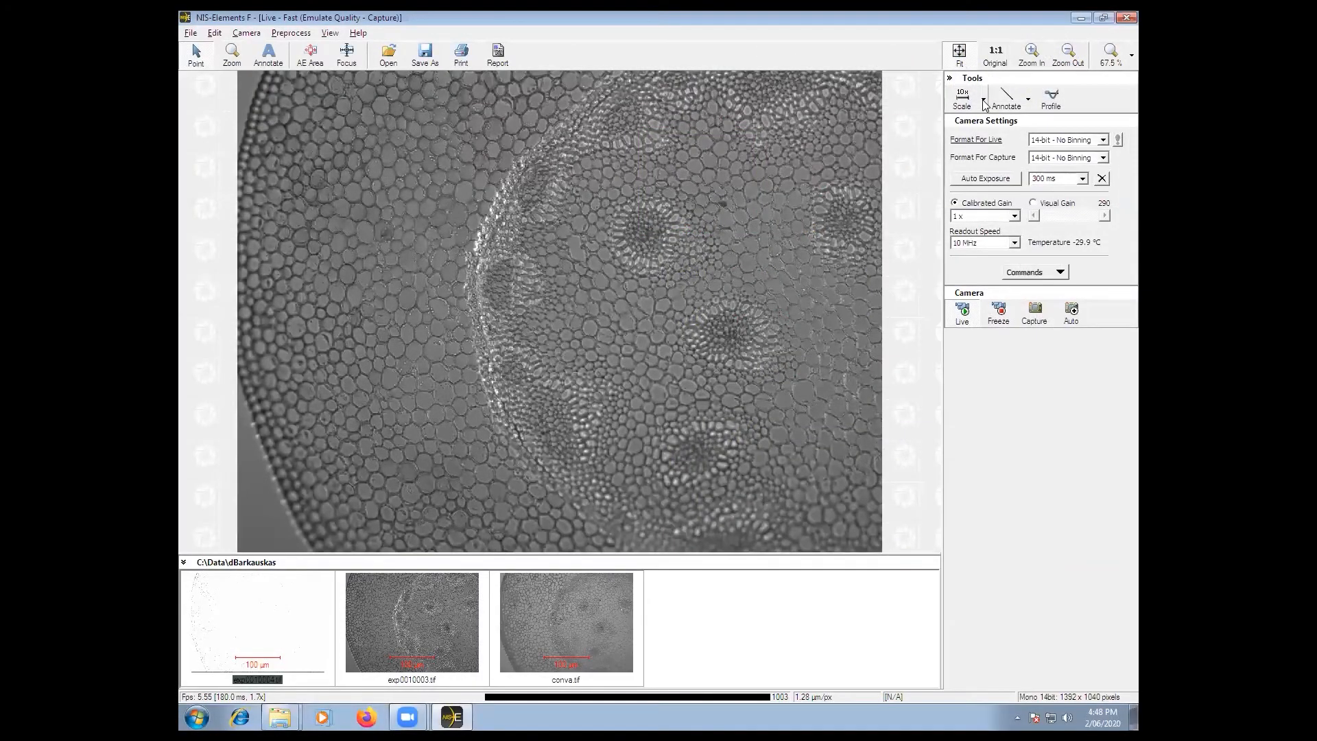
Step: Select the 10x objective scale and manually calibrate it with a real pixel size of 1.28 µm
click(983, 101)
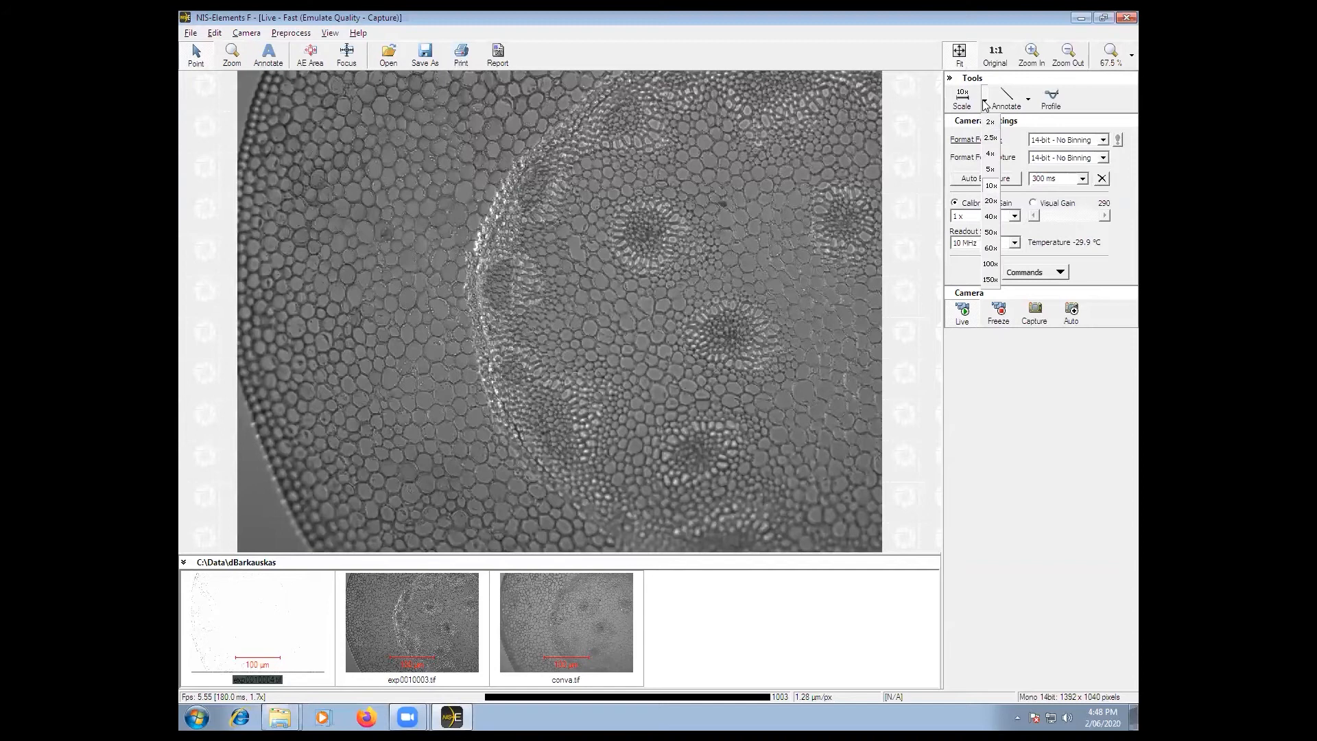
click(990, 187)
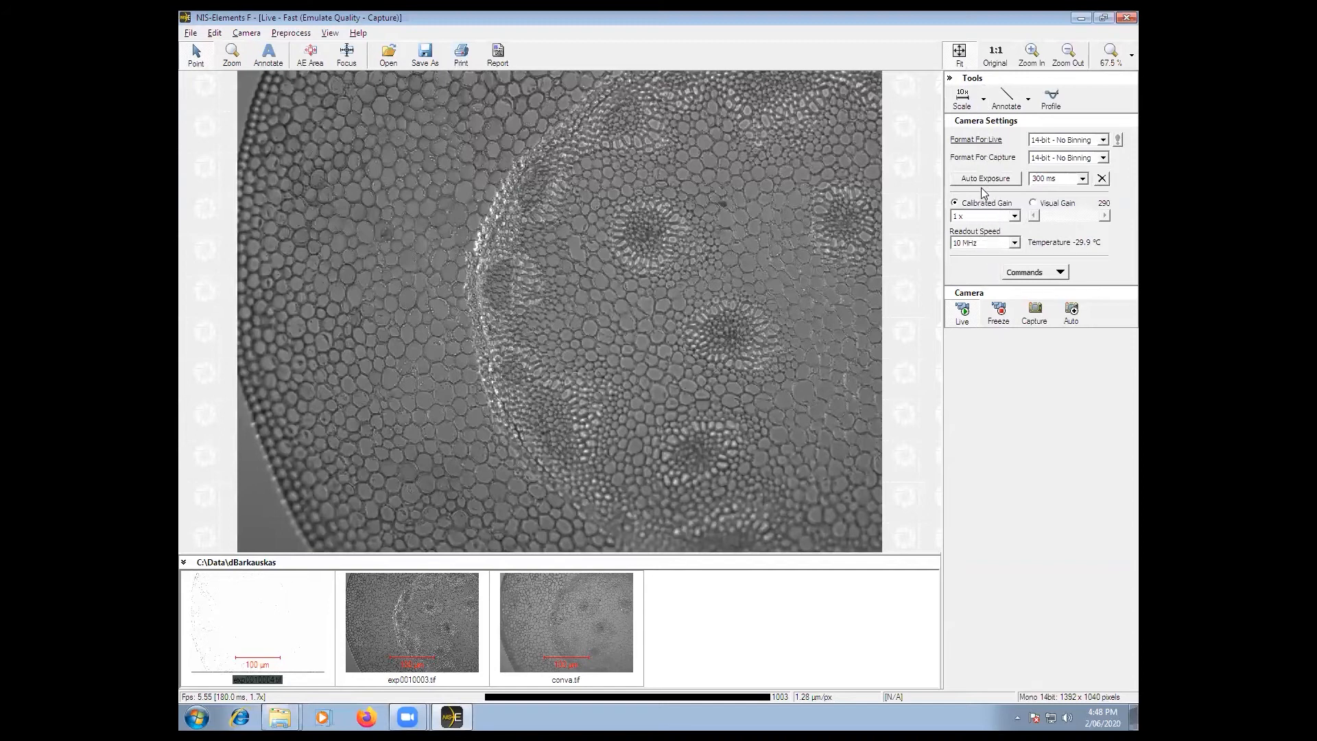
click(246, 35)
click(272, 117)
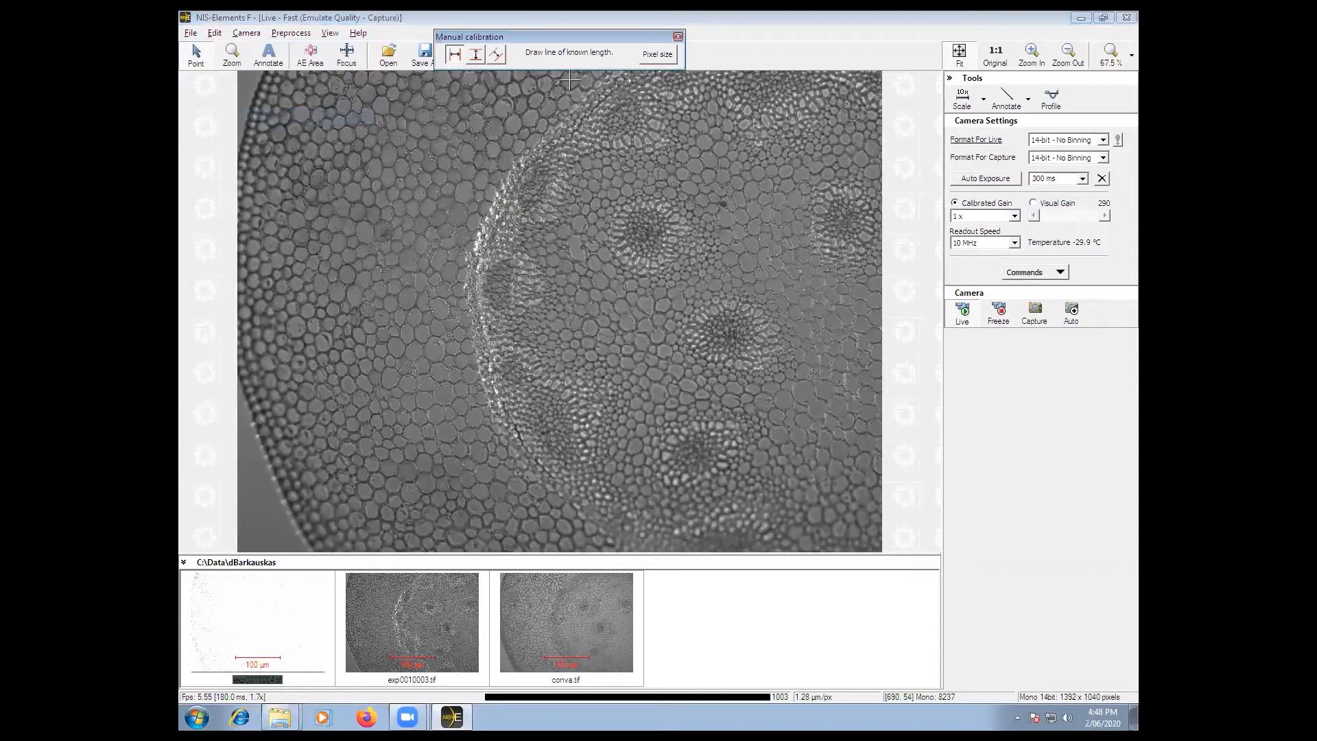
click(669, 57)
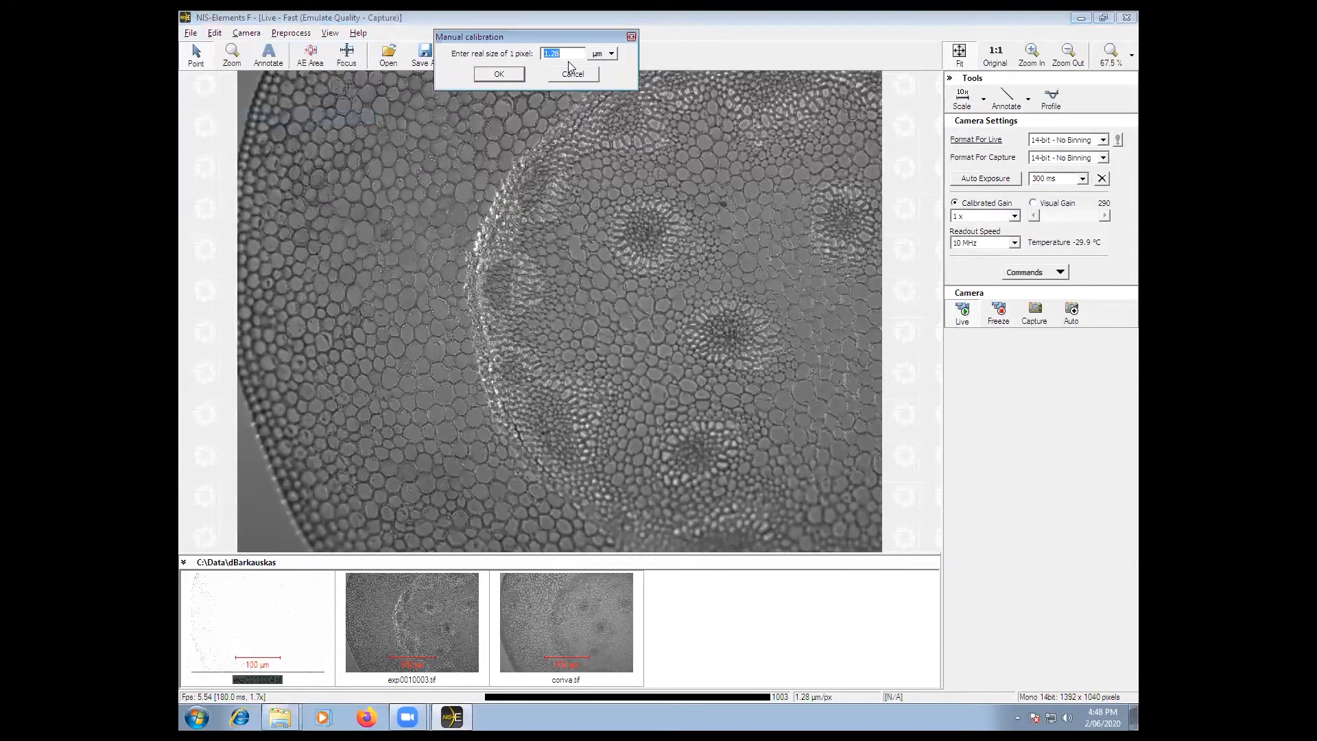
text(1.28)
click(515, 74)
click(784, 405)
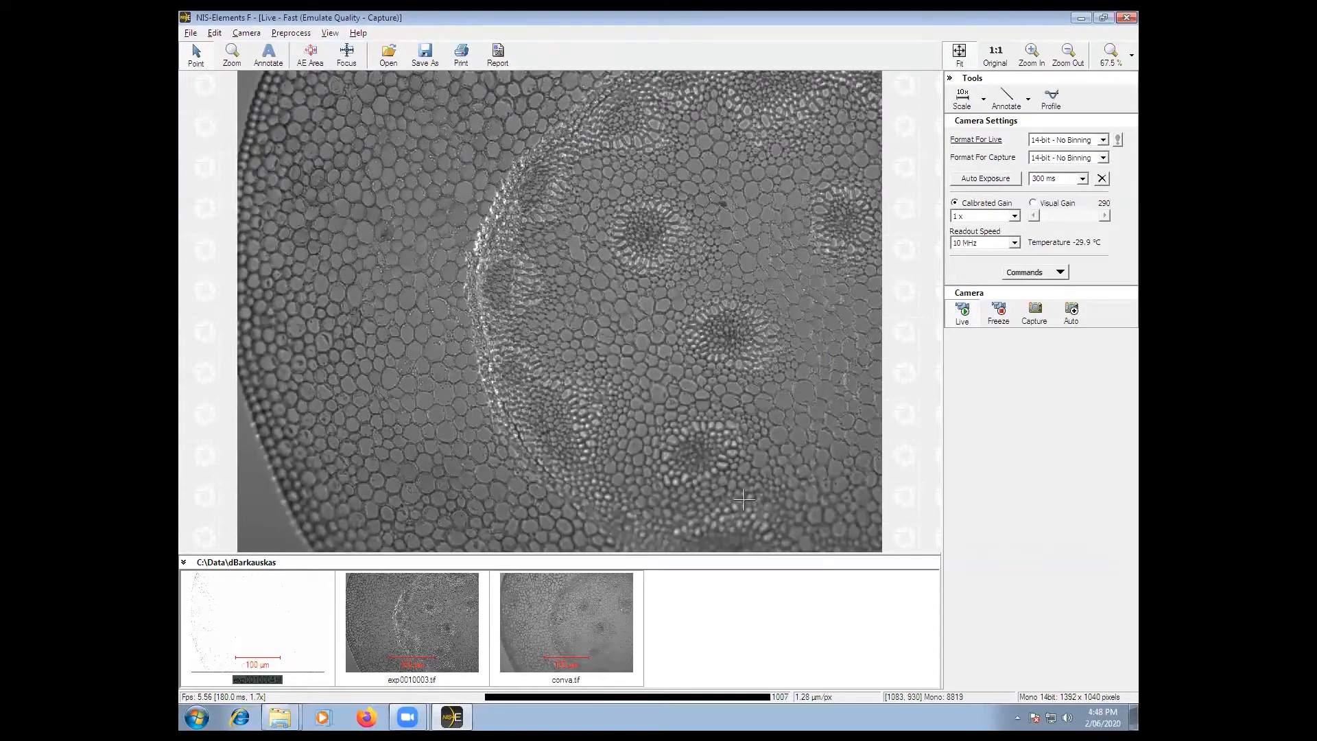
Step: Show the scale bar on the live image, set its line colour to blue and move it slightly up and right
click(960, 103)
right_click(763, 502)
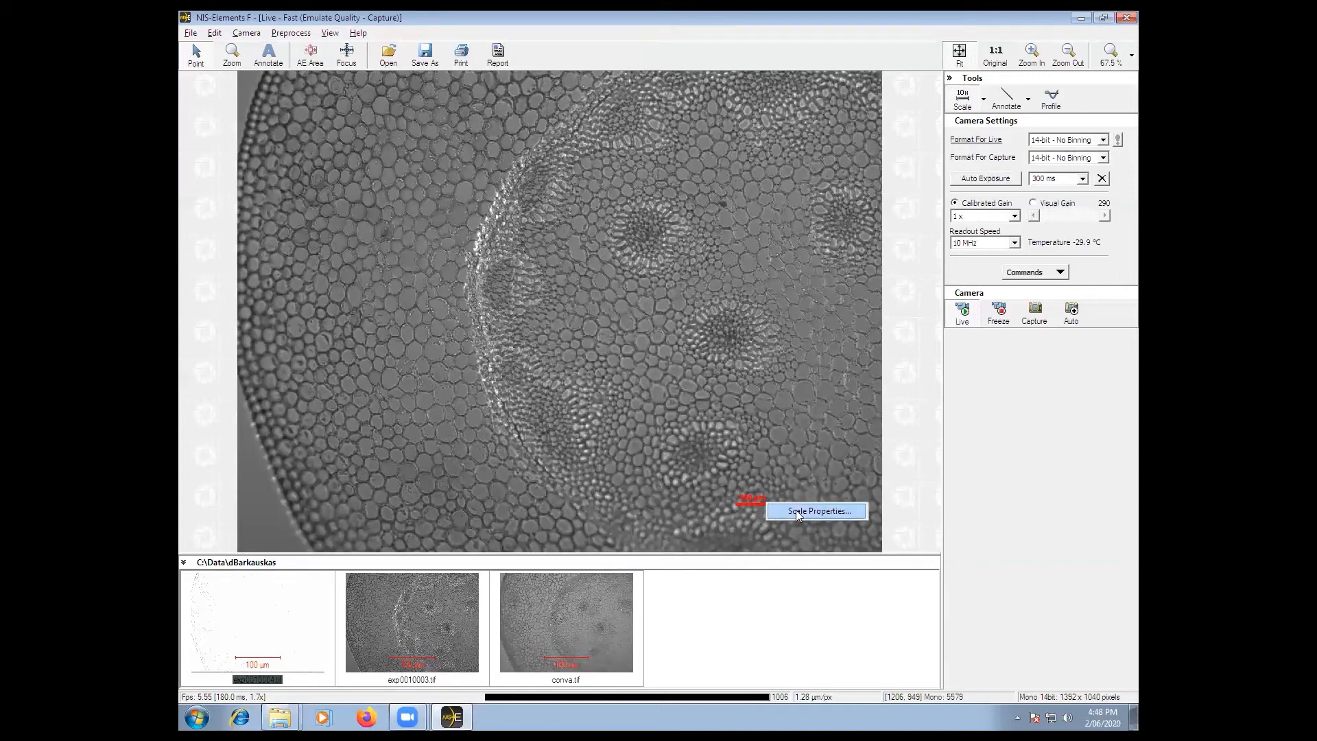
click(796, 511)
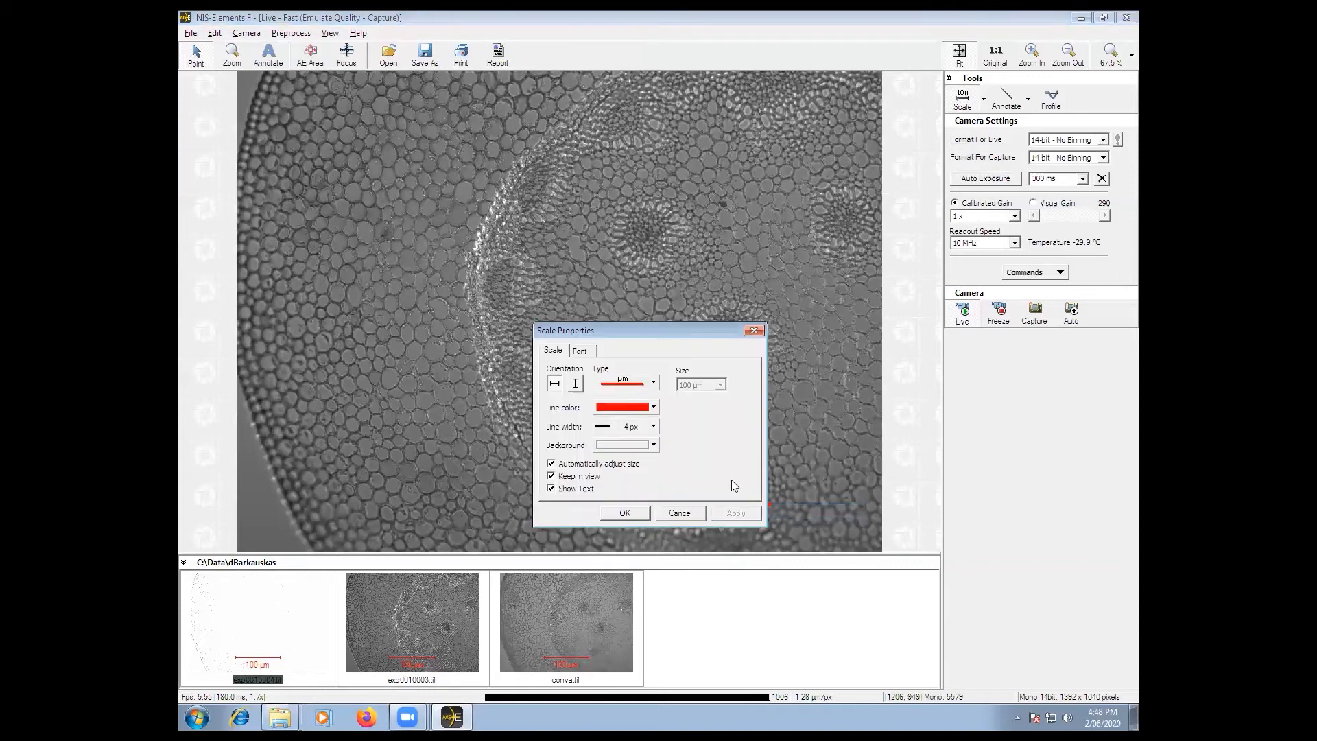
click(654, 408)
click(615, 464)
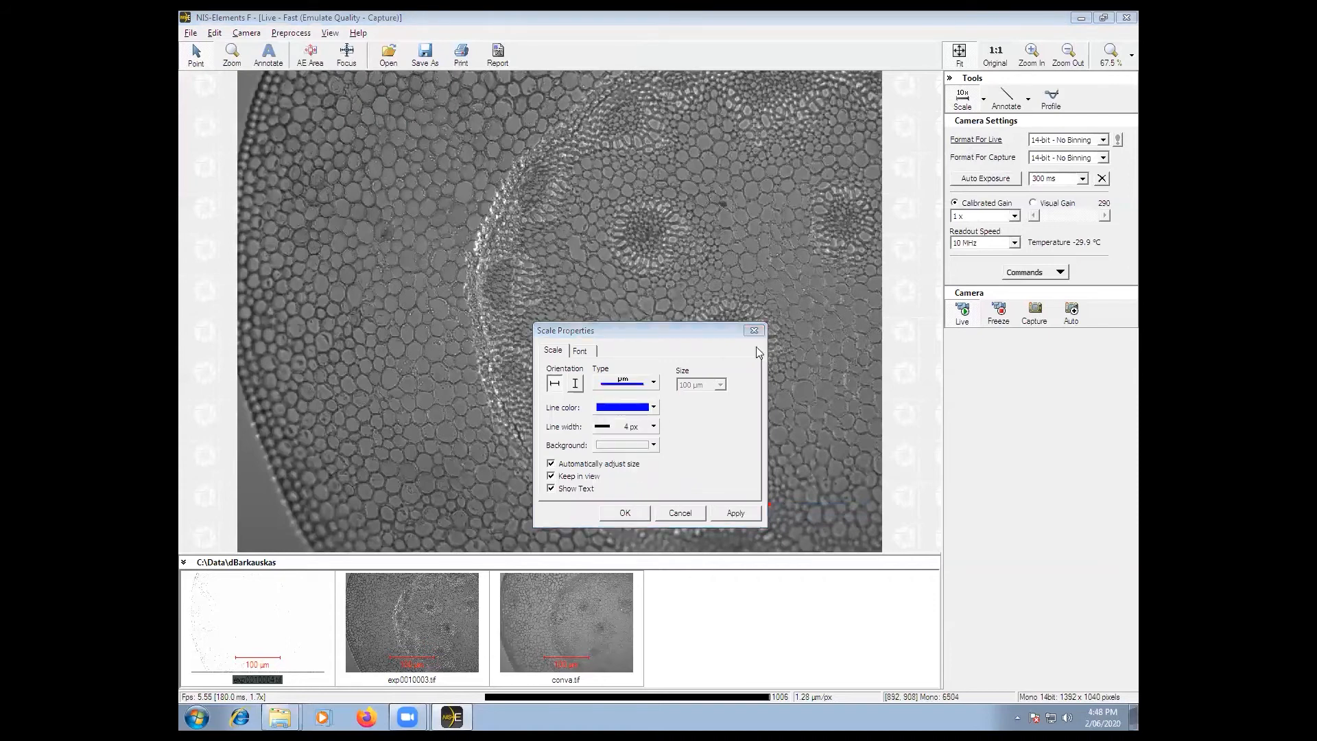
click(625, 513)
drag(749, 505, 773, 481)
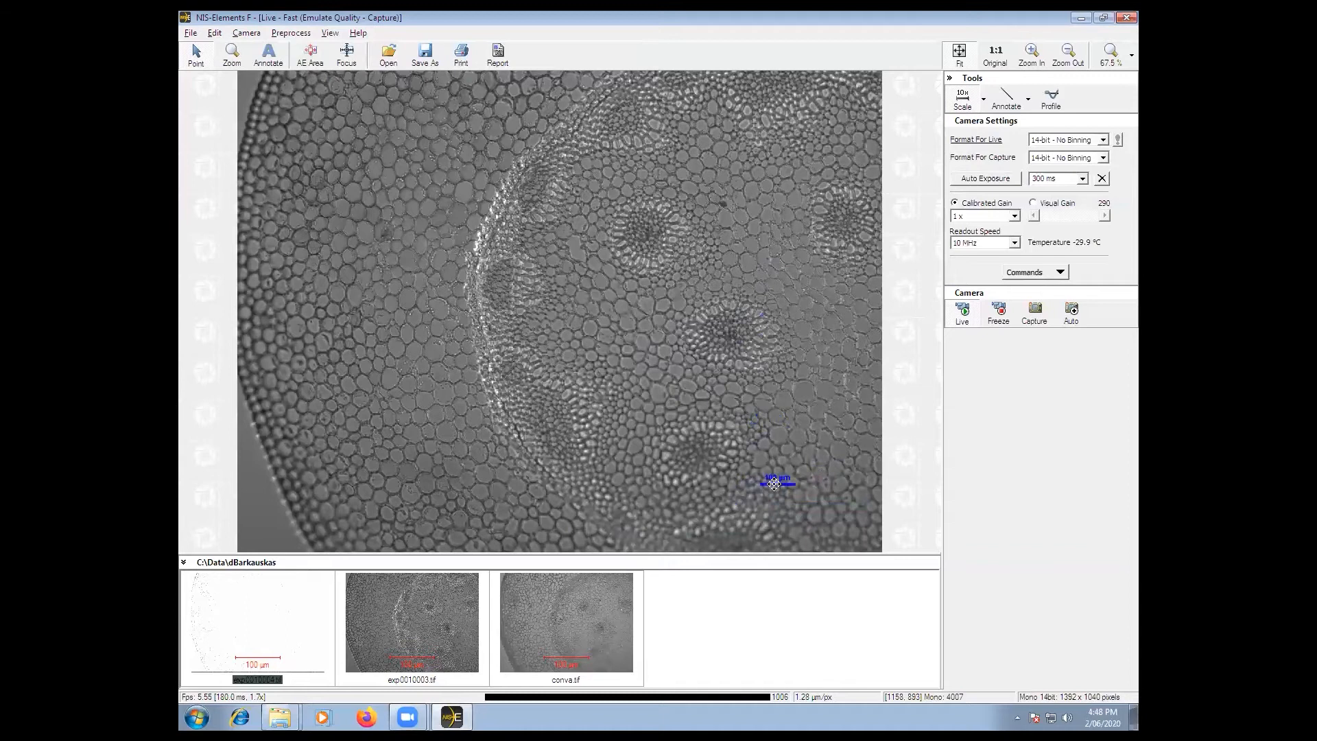
Step: Toggle the scale bar off and auto-capture the live image into the data folder
click(963, 99)
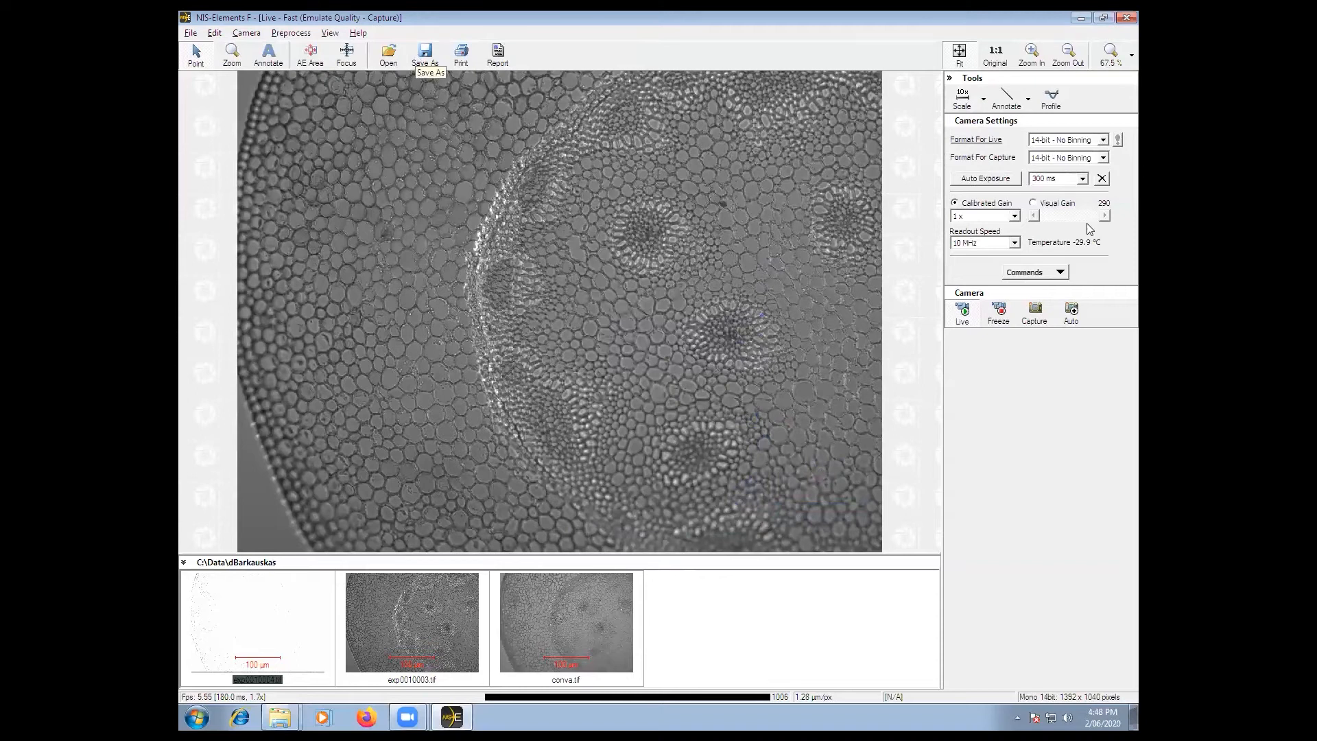
click(1074, 315)
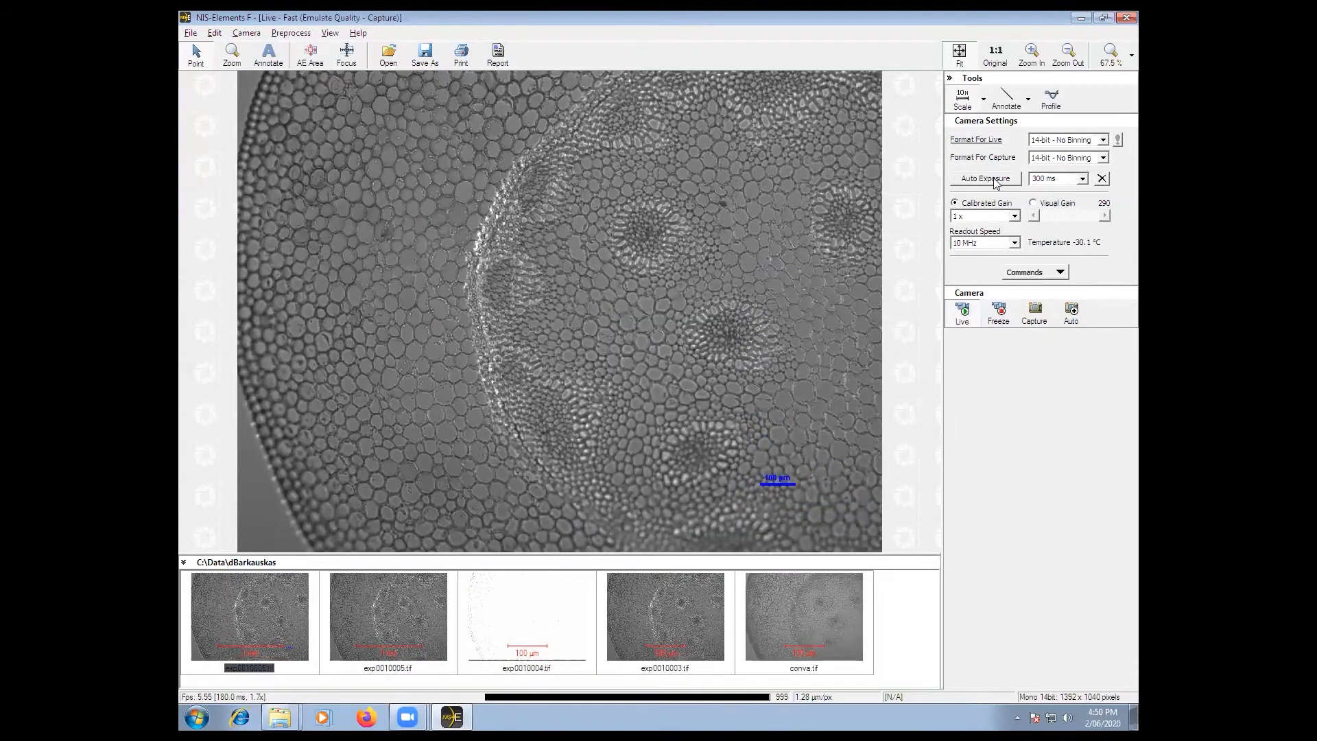
Step: Run auto exposure, then show the auto exposure area, move it over the upper-left tissue and run auto exposure again
click(993, 179)
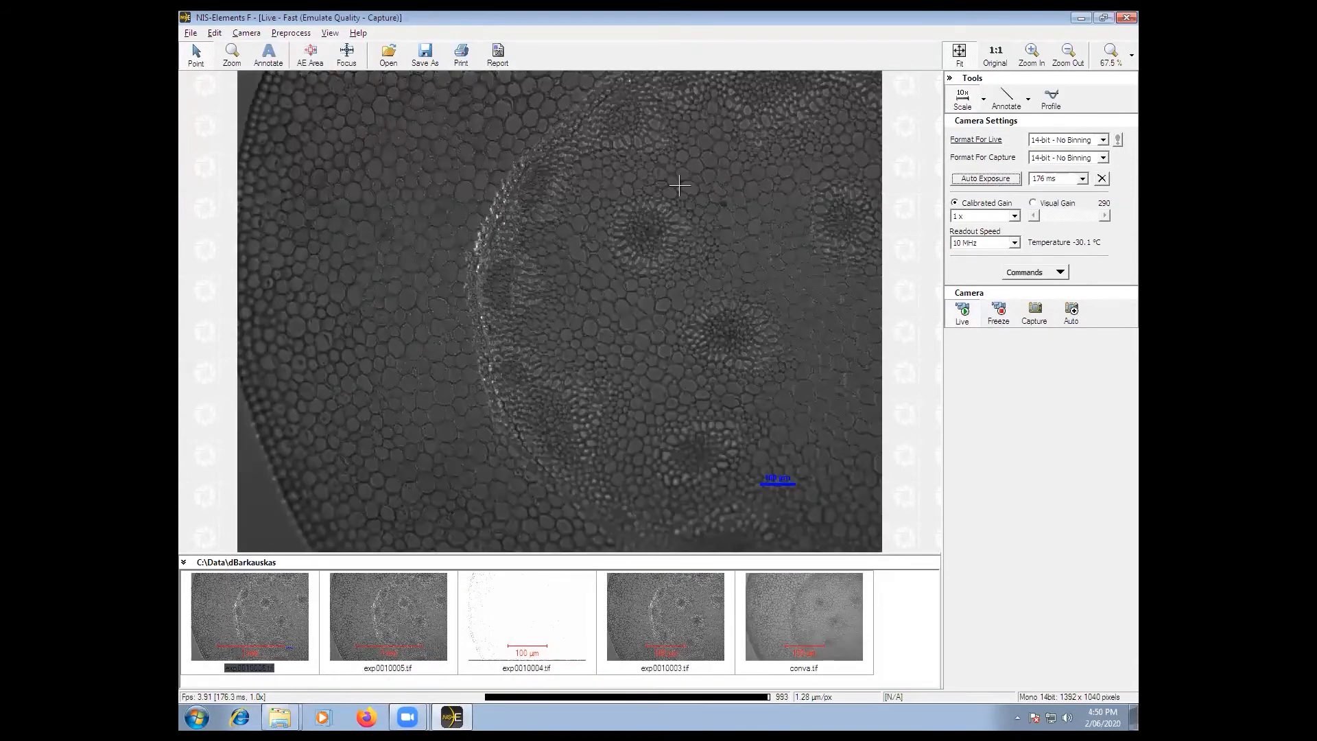
click(311, 54)
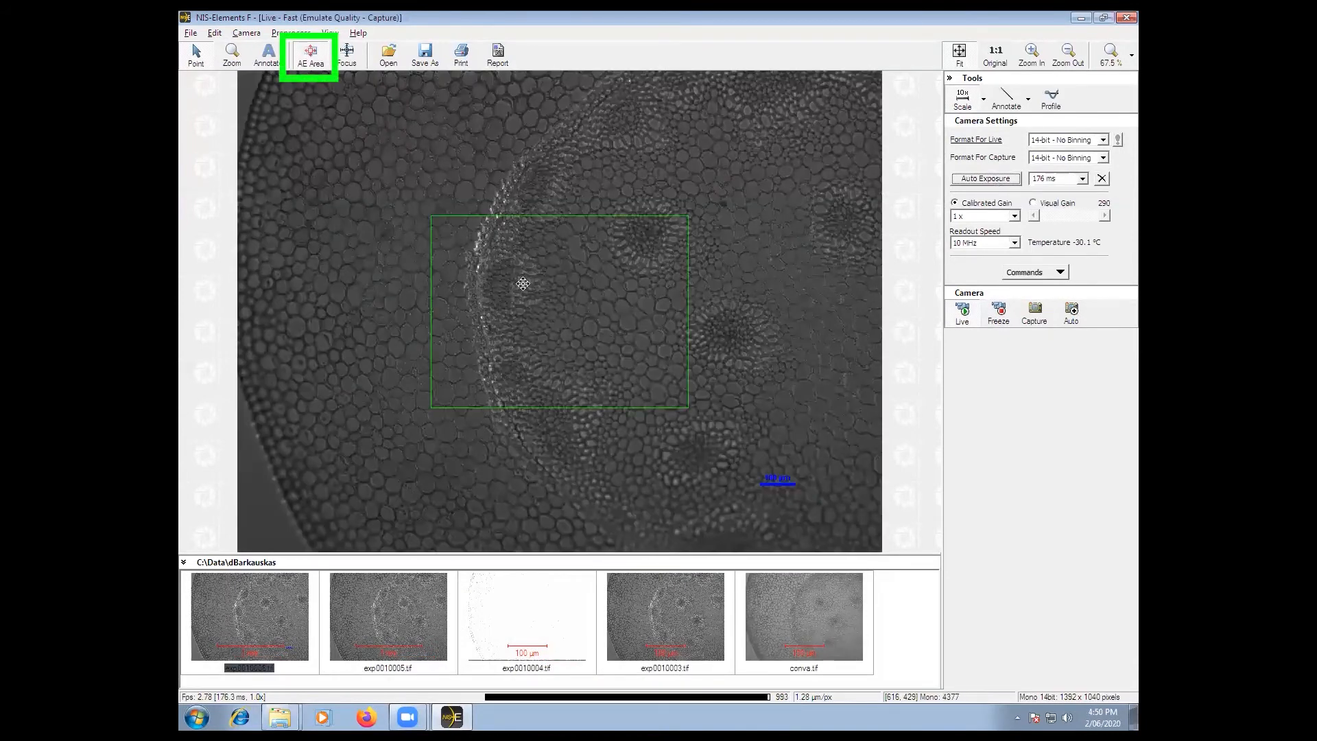
drag(529, 317, 372, 251)
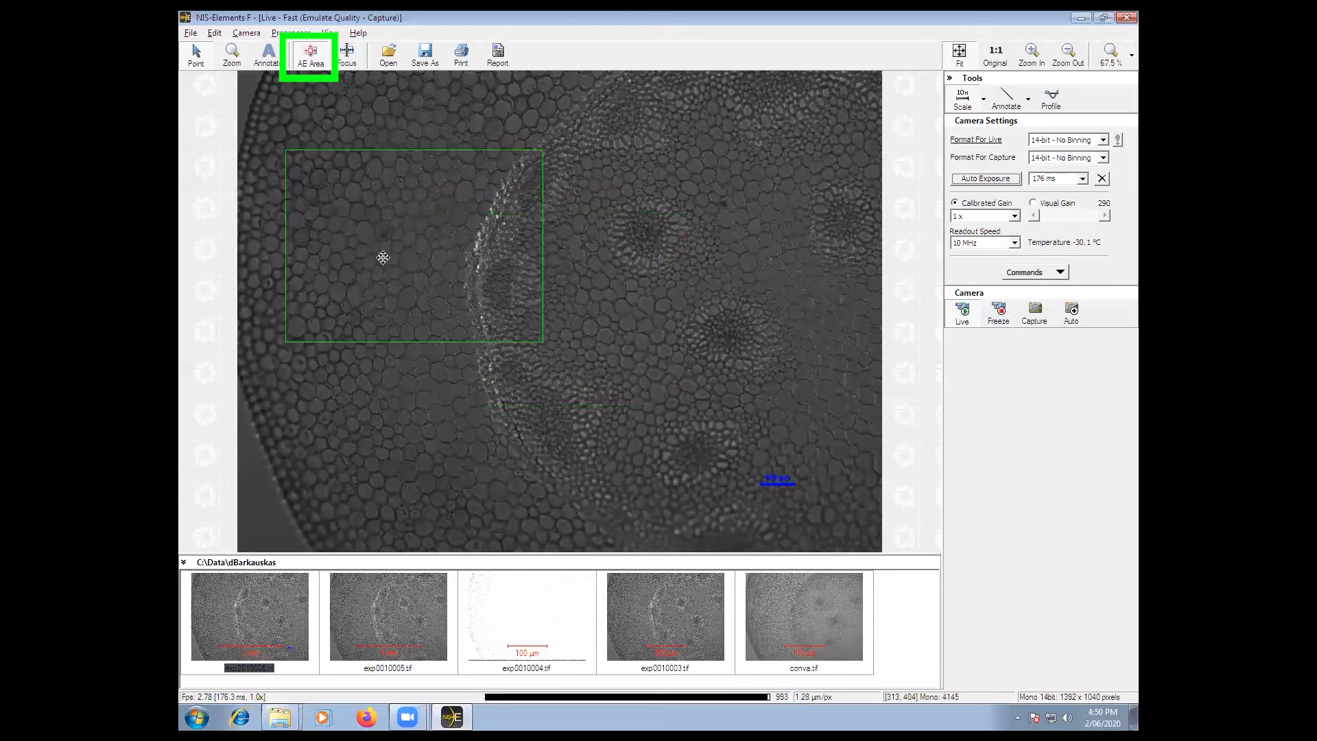
click(987, 179)
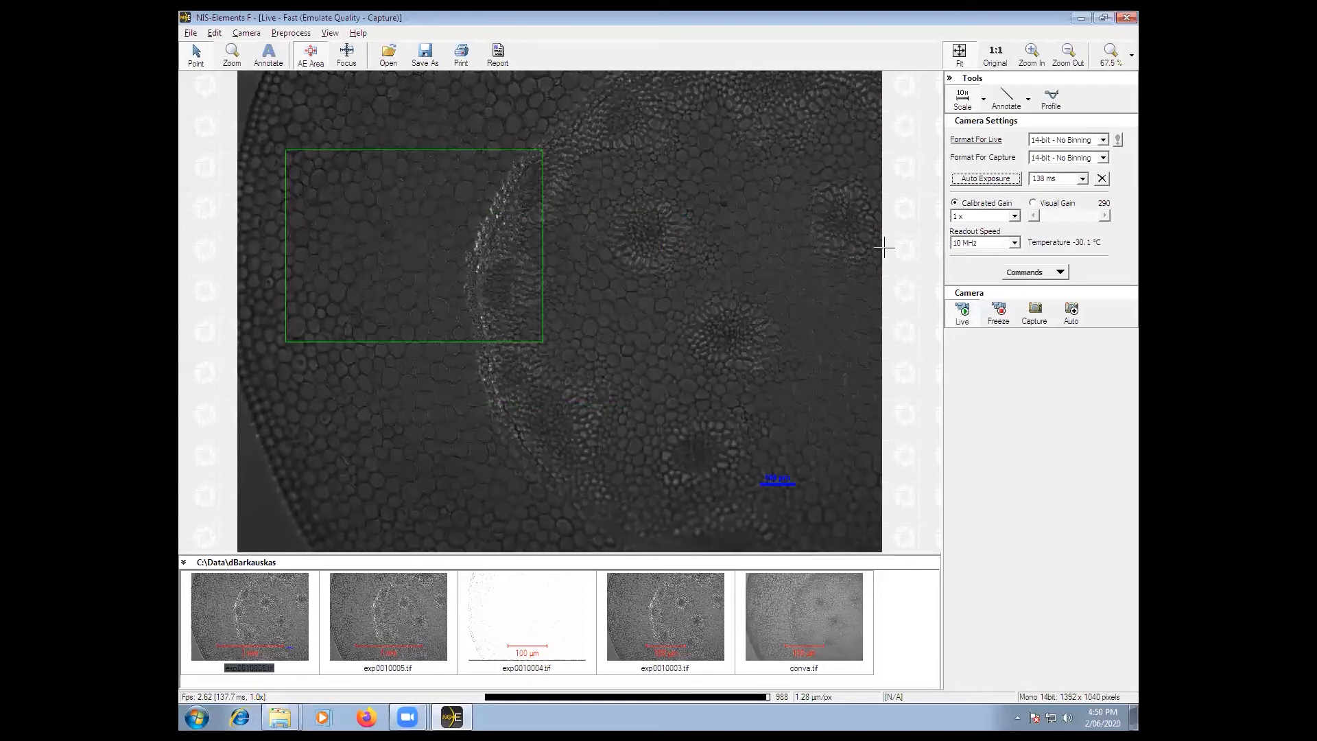
Step: Move and shrink the auto exposure area around the right-centre vascular bundle and run auto exposure on it
drag(416, 281, 732, 365)
drag(597, 238, 691, 294)
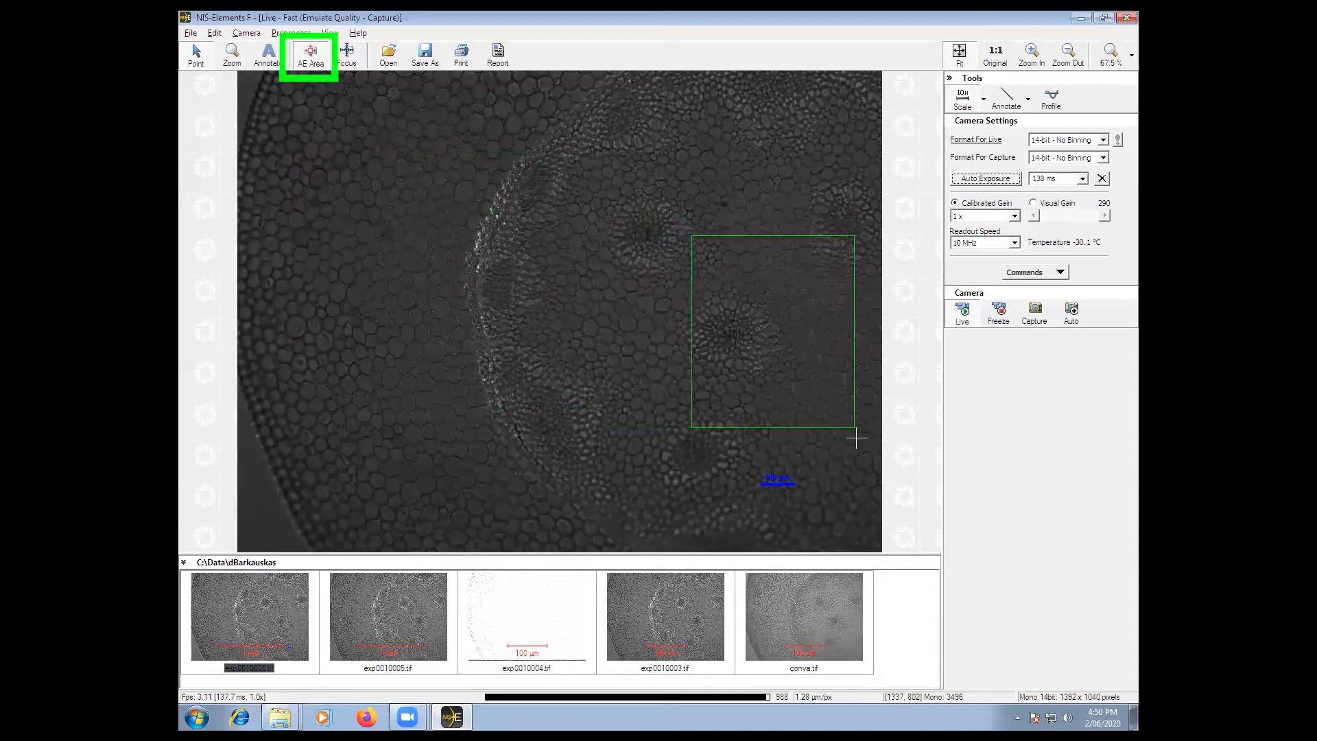
drag(853, 429, 775, 384)
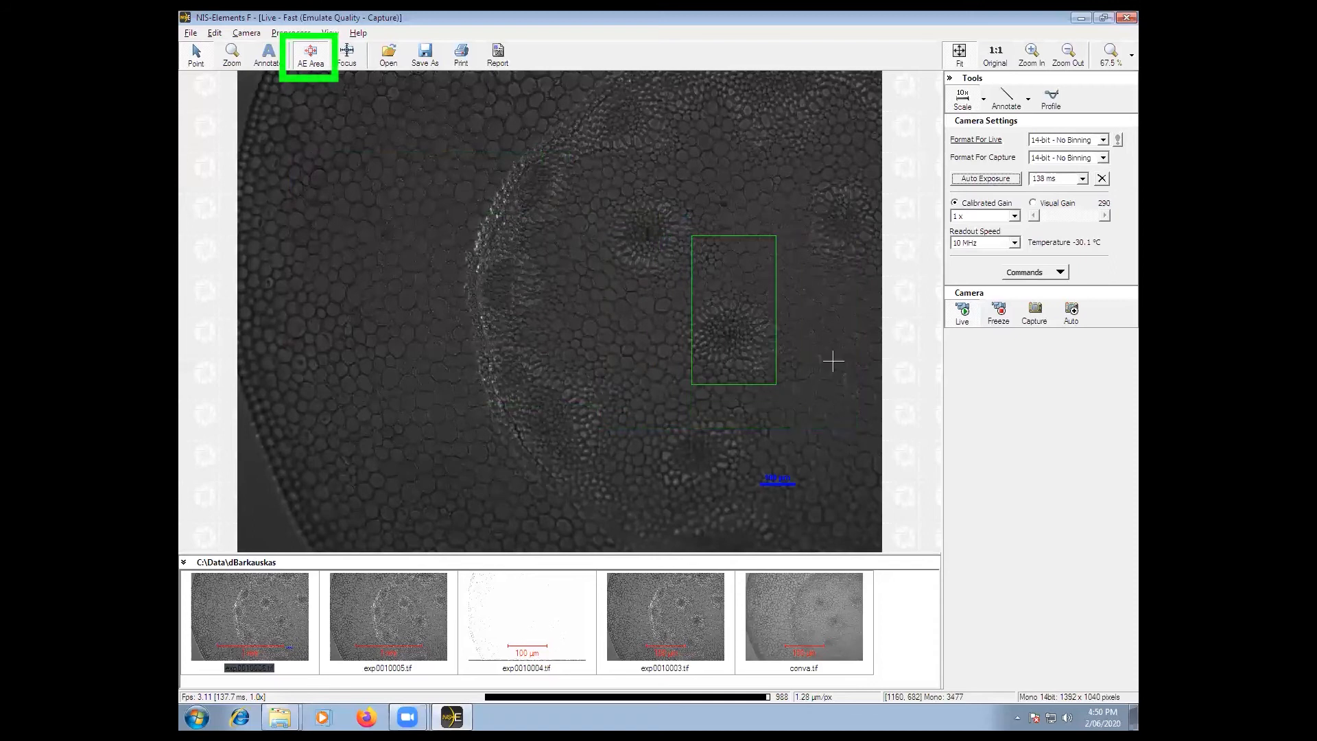
click(1008, 177)
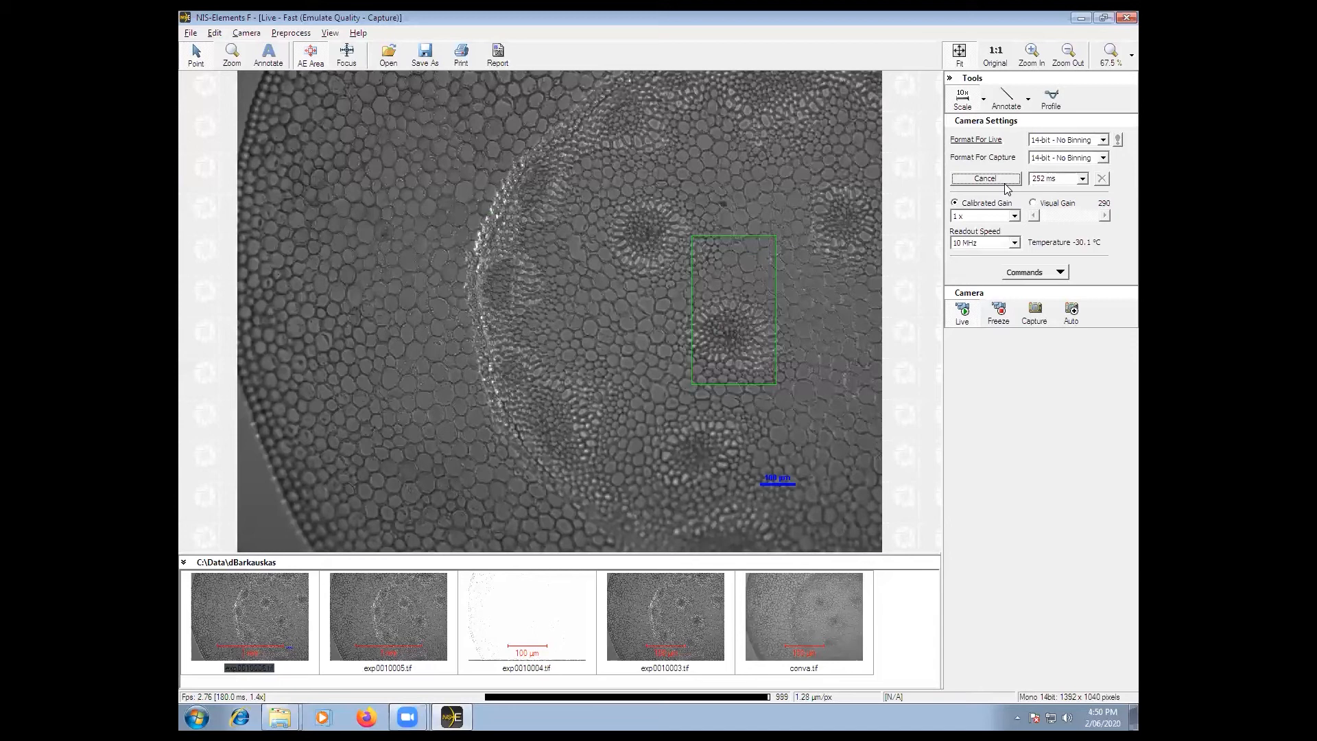
Step: Replace the auto exposure area with the focus area and place it over the upper-centre vascular bundle
click(340, 65)
click(306, 60)
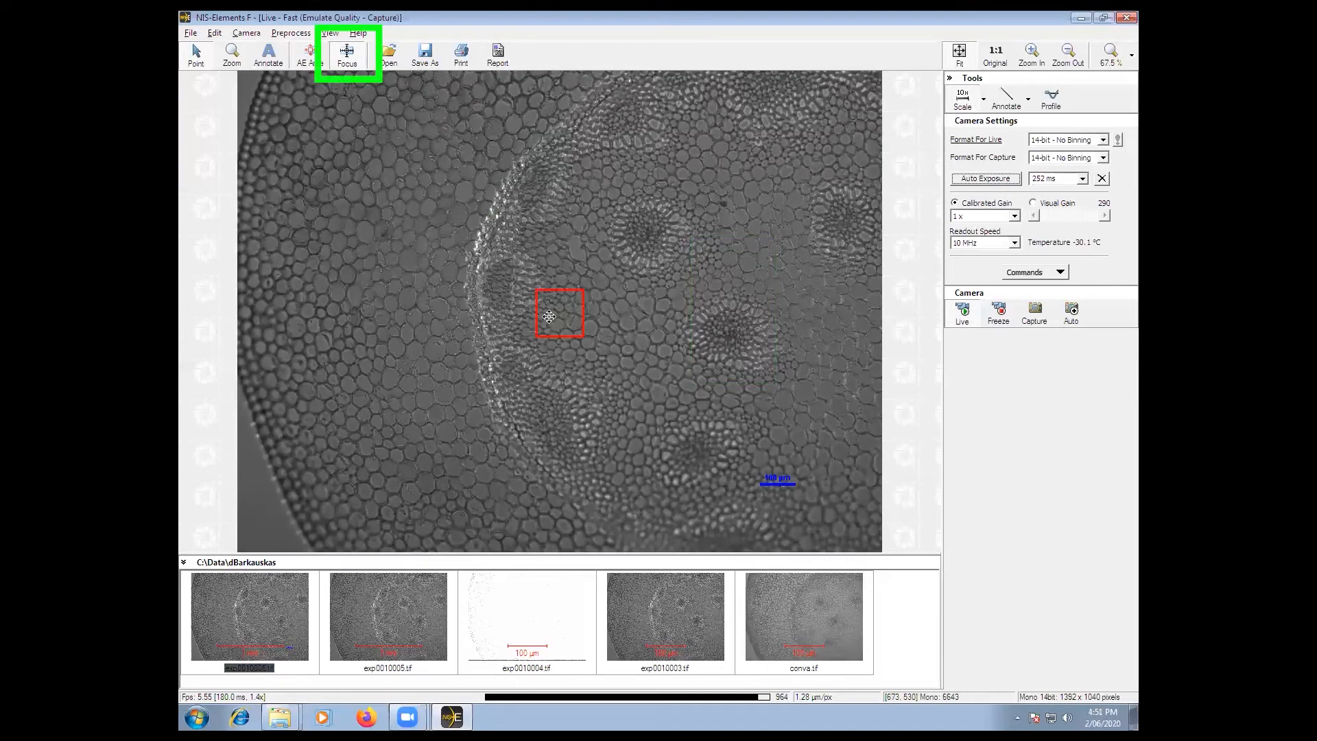
drag(552, 313, 638, 236)
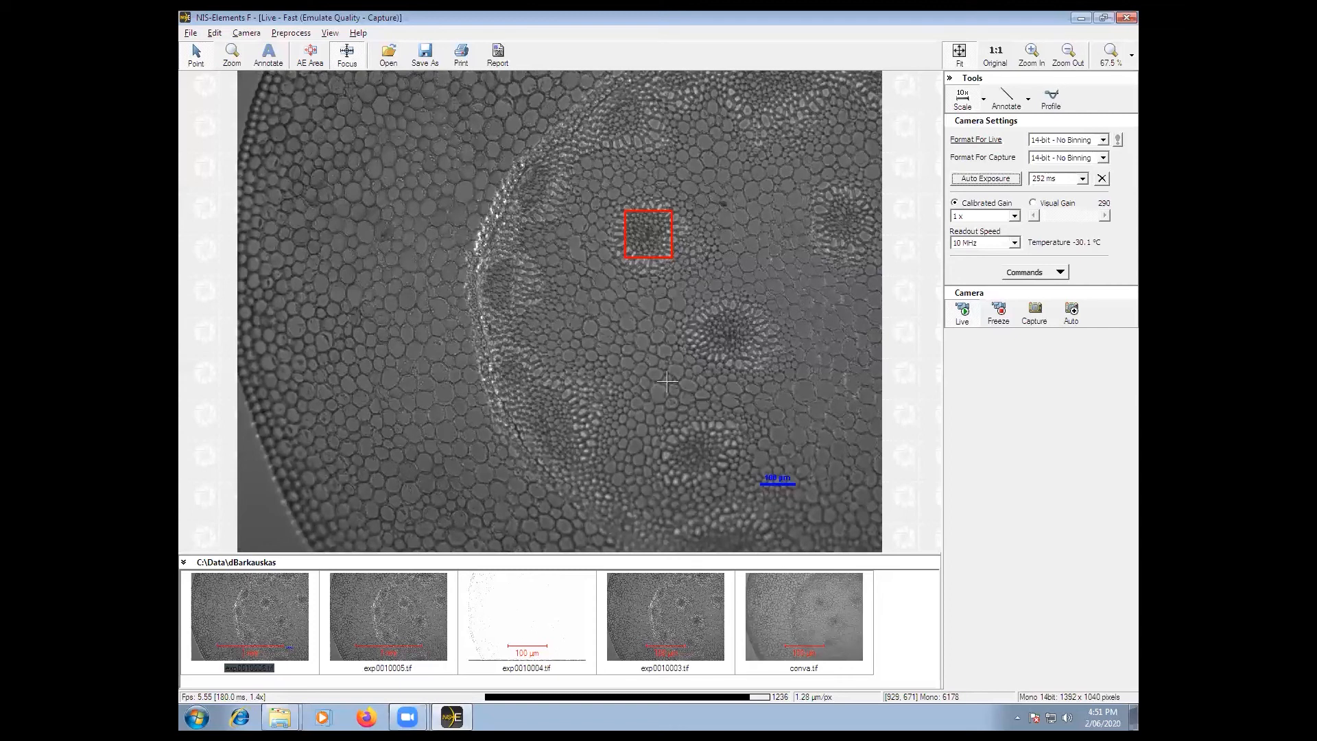
Step: Zoom the live image in to 168.1% and bring the whole focus area into view
click(1045, 59)
click(1045, 60)
click(1045, 60)
click(1045, 60)
click(1045, 60)
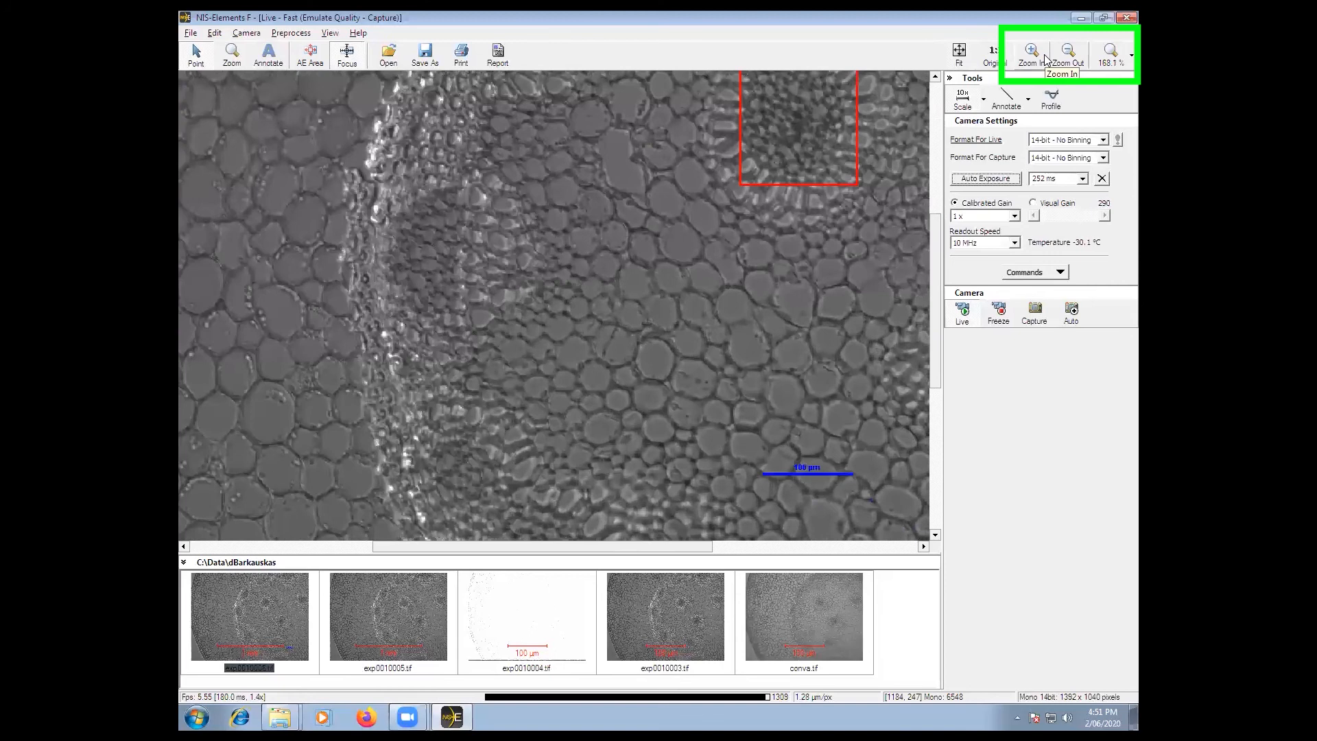
drag(929, 347, 931, 307)
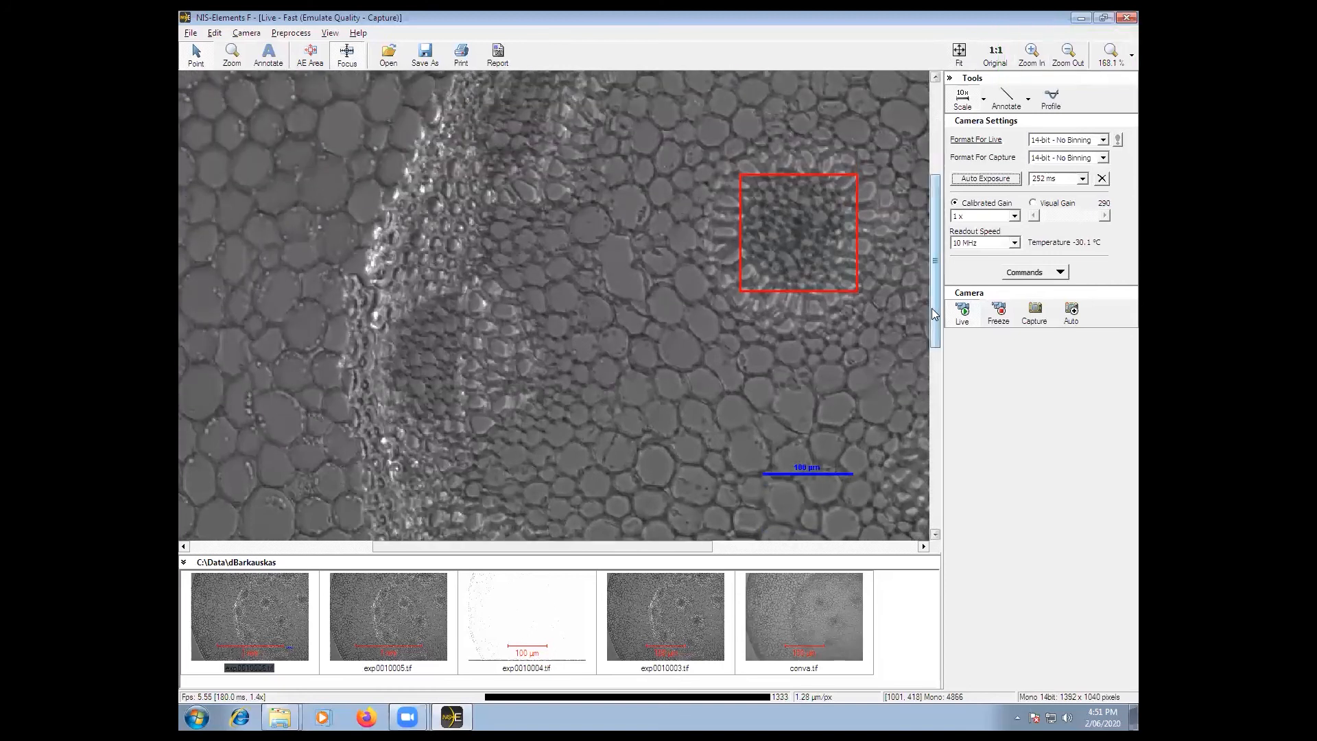